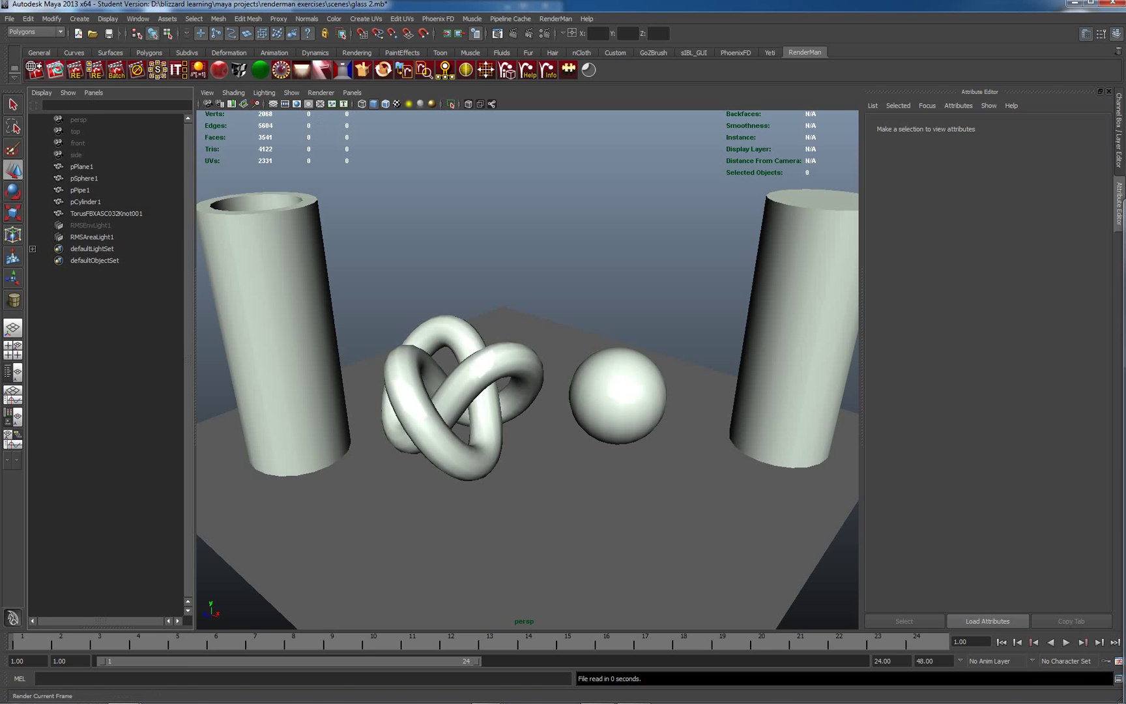
Render the current frame with RenderMan to see the glass cylinders, knot and sphere in the it Catalog
mouse_move(665, 701)
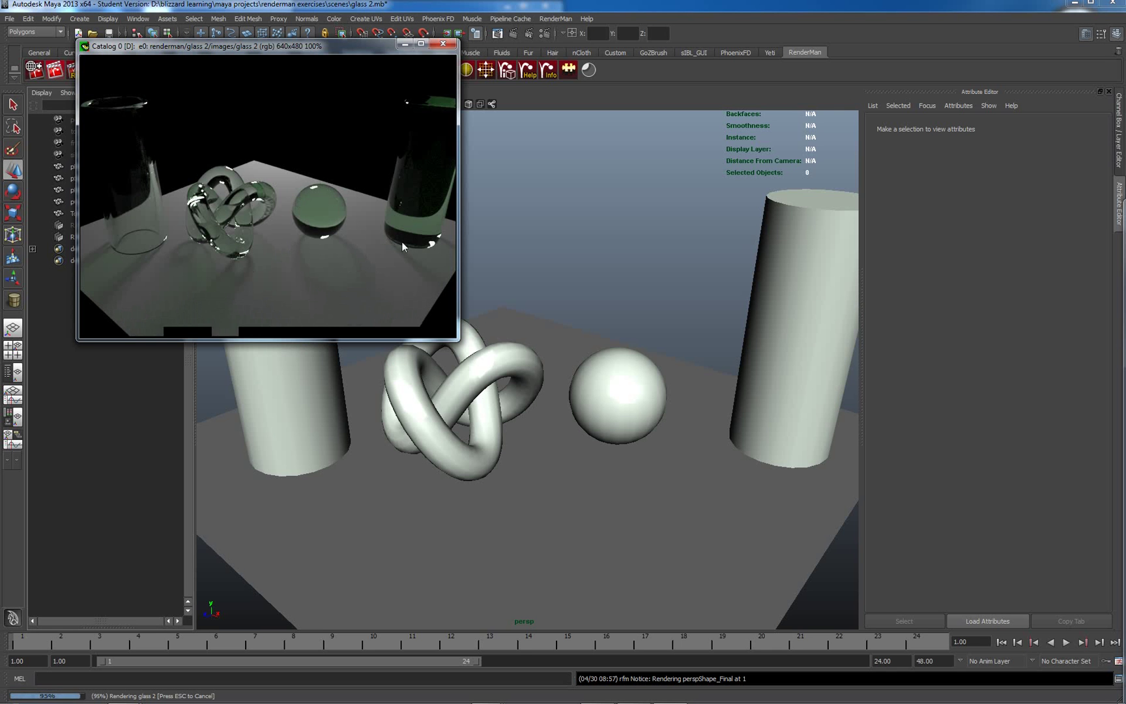
Select the glass sphere and set the render catalog to Always on Top
click(607, 379)
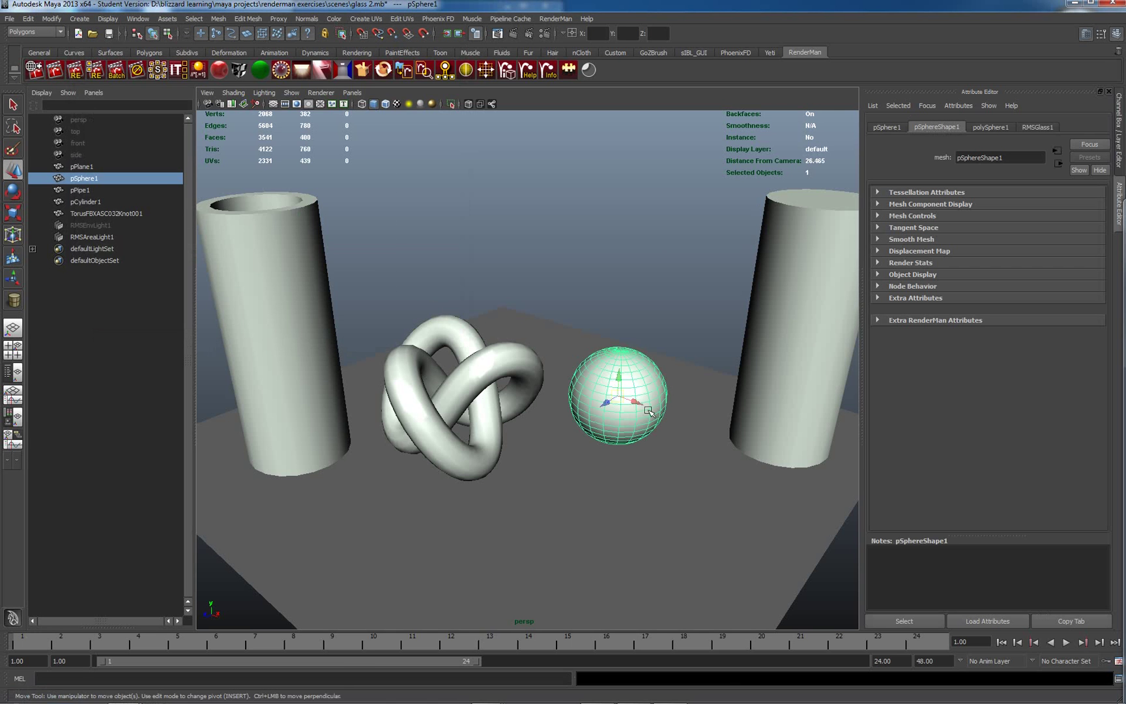
click(669, 691)
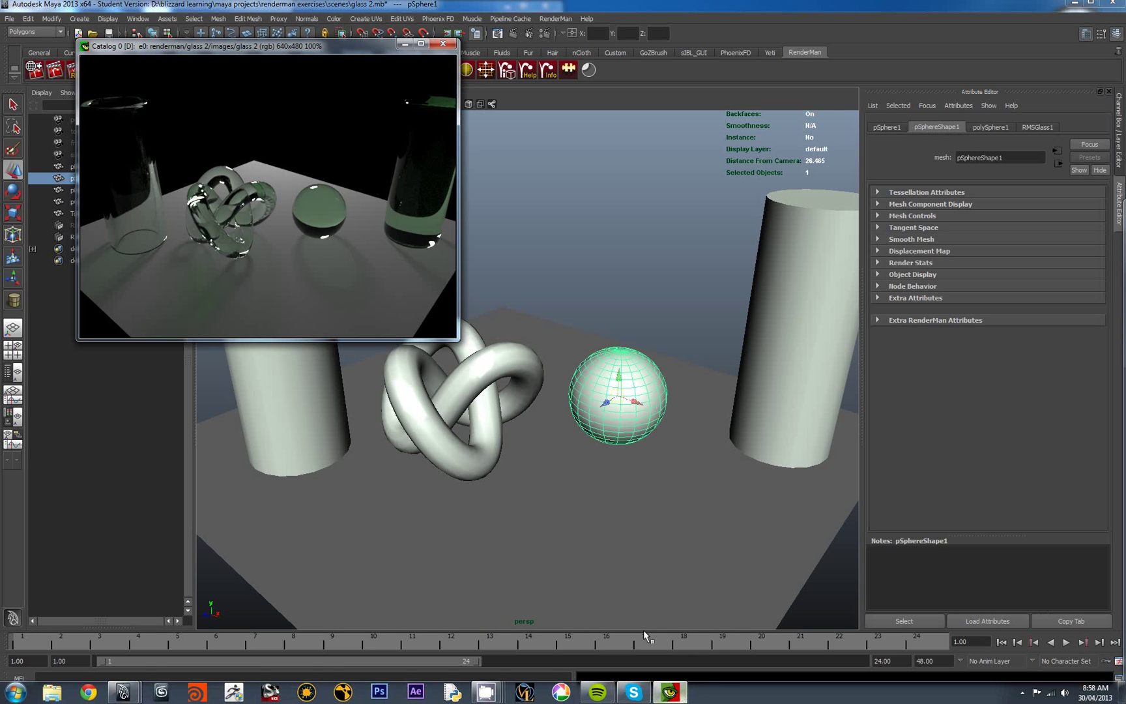
right_click(303, 232)
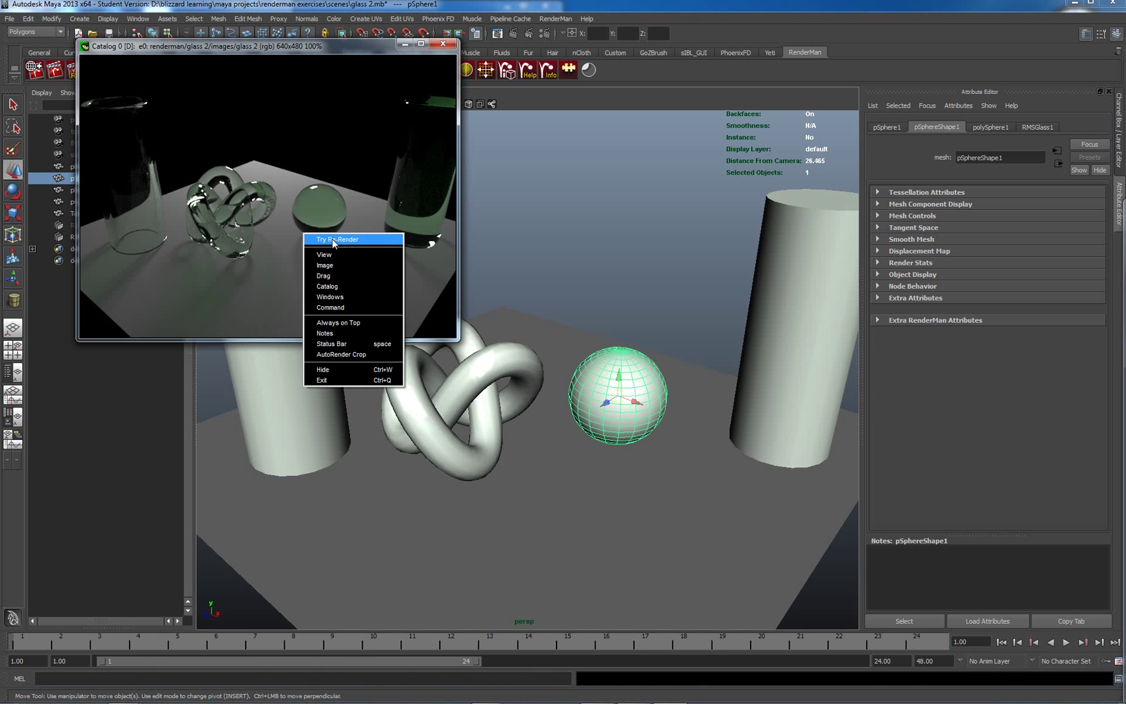
click(350, 324)
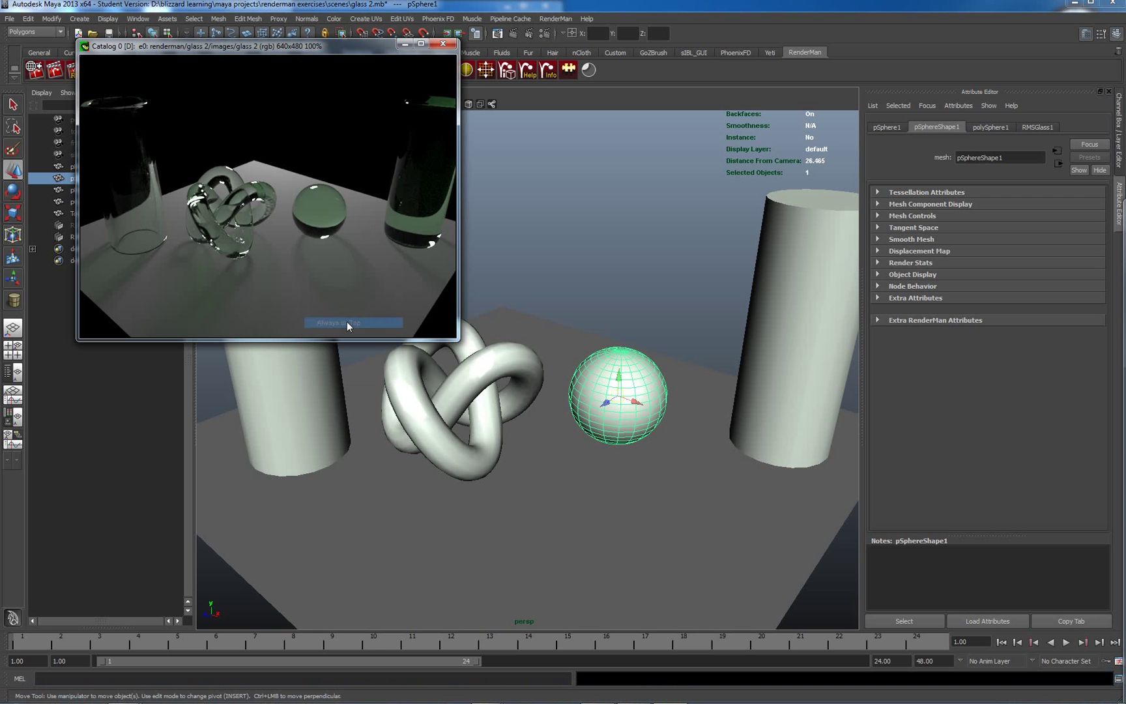
Set RMSGlass1 shadow Computes Opacity to Opaque (fast) and mark a crop over the lower floor
click(1037, 127)
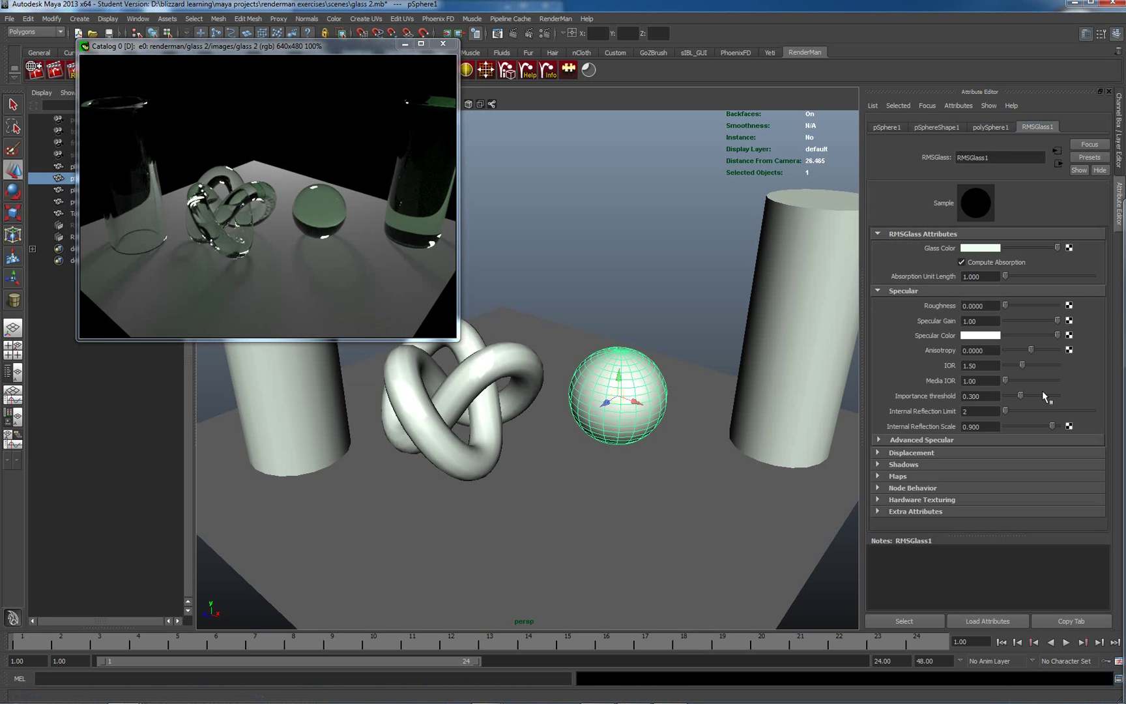
click(891, 464)
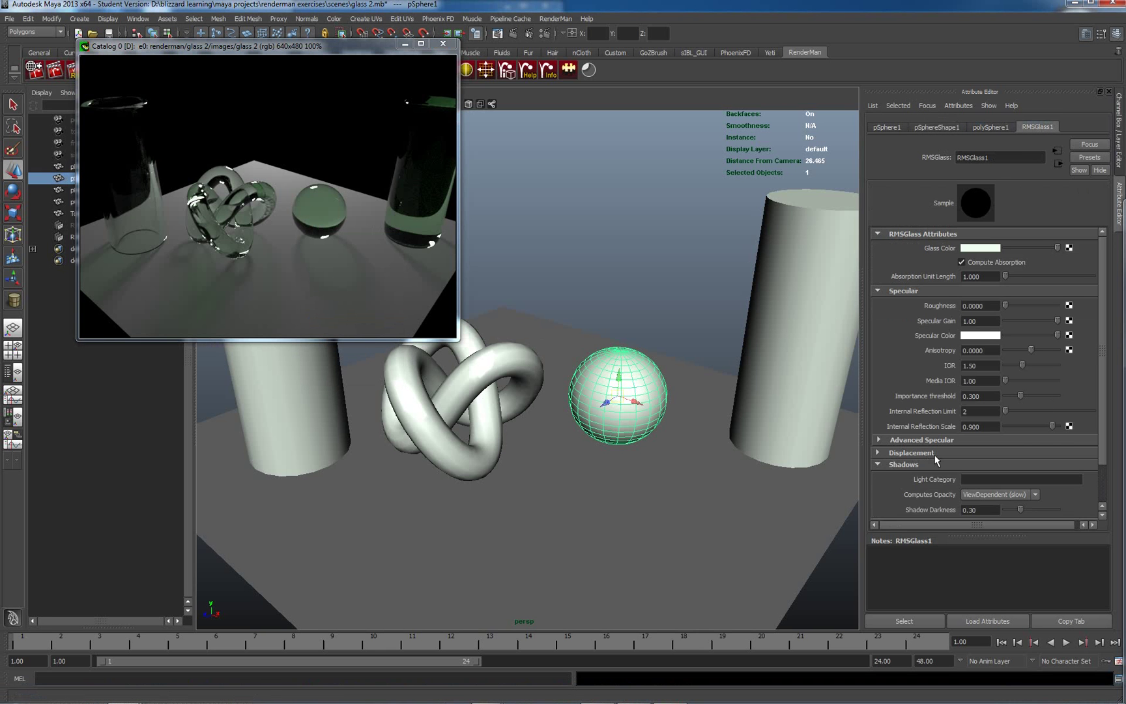
scroll(1099, 442, down, 2)
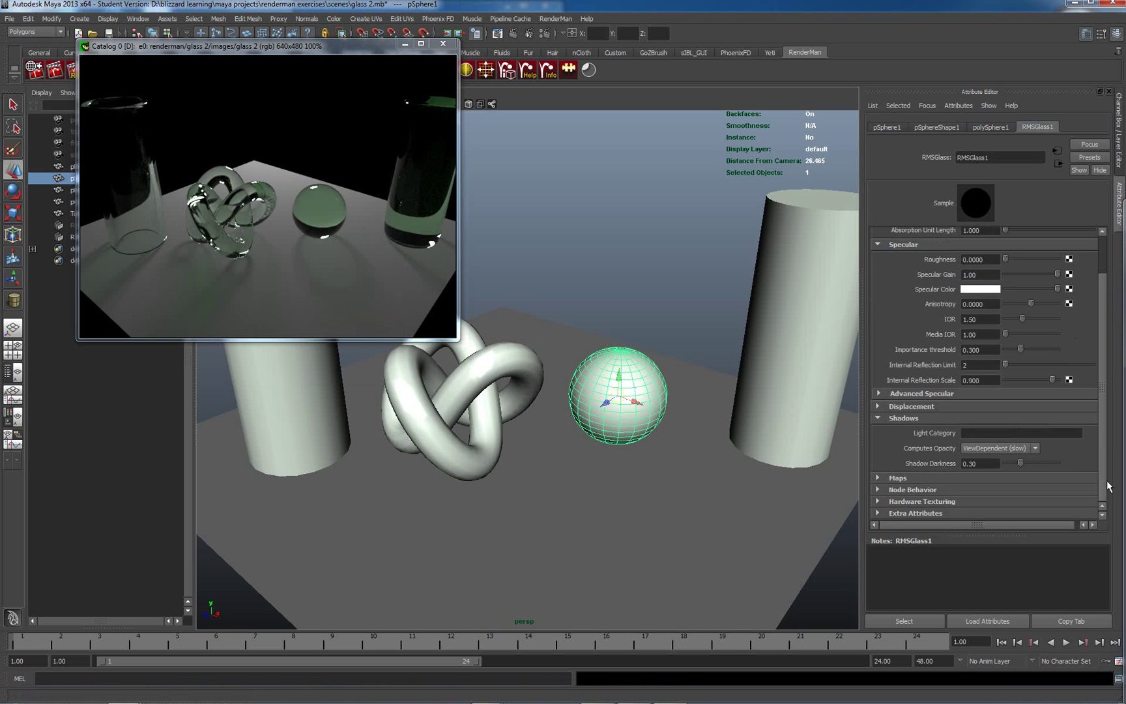
click(1035, 448)
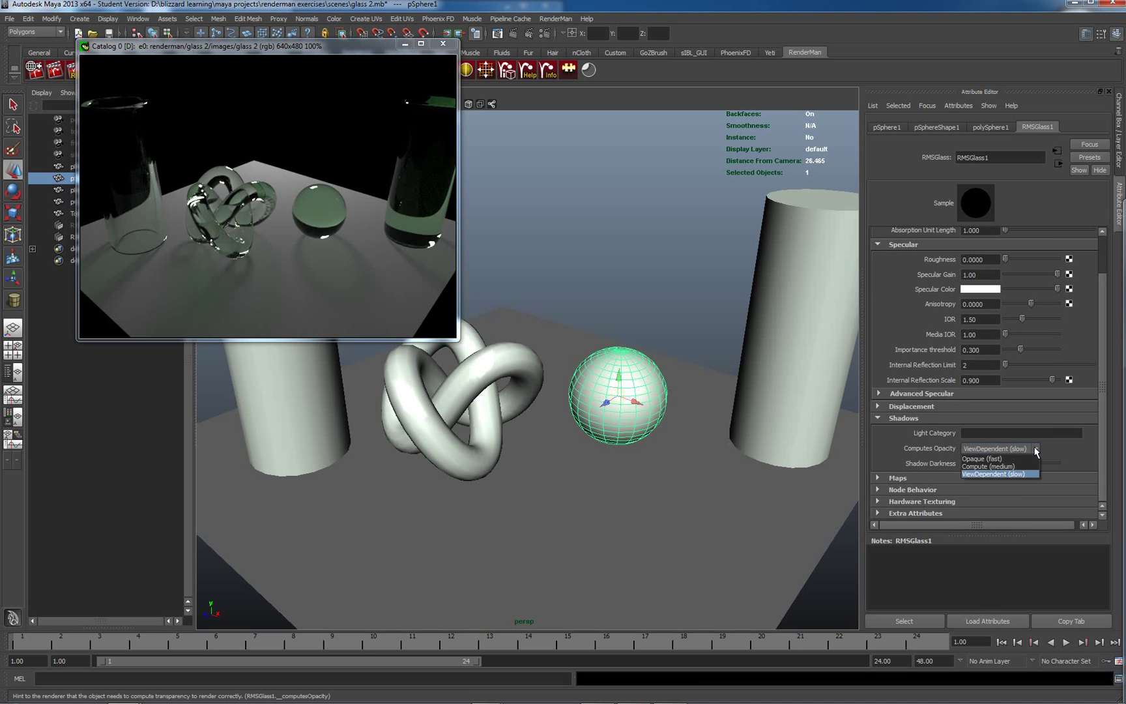
click(997, 459)
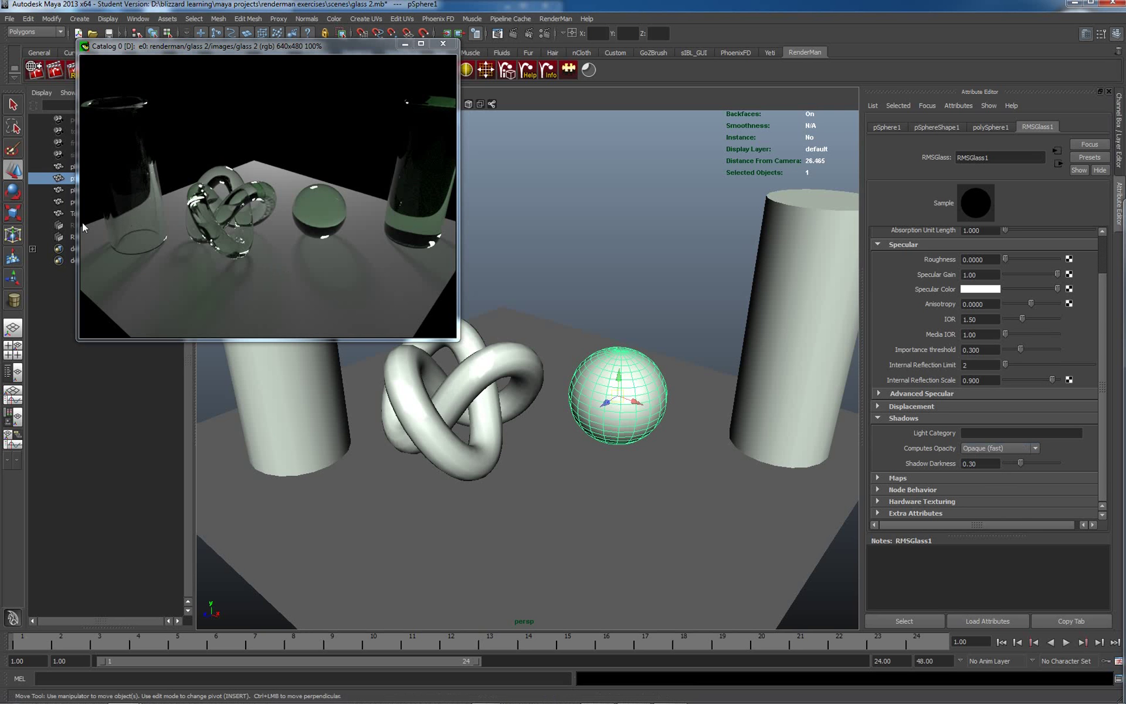
drag(82, 226, 455, 337)
Re-render the cropped floor with opaque shadows twice, leaving Shadow Darkness at 0.30
right_click(208, 263)
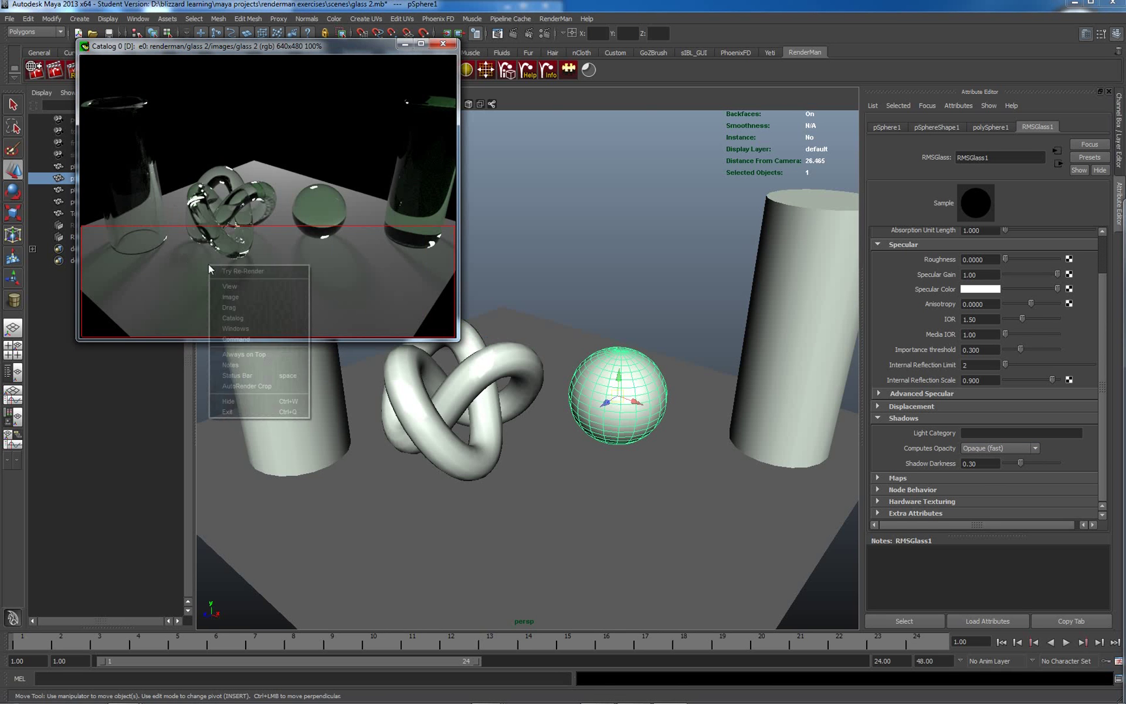
click(243, 274)
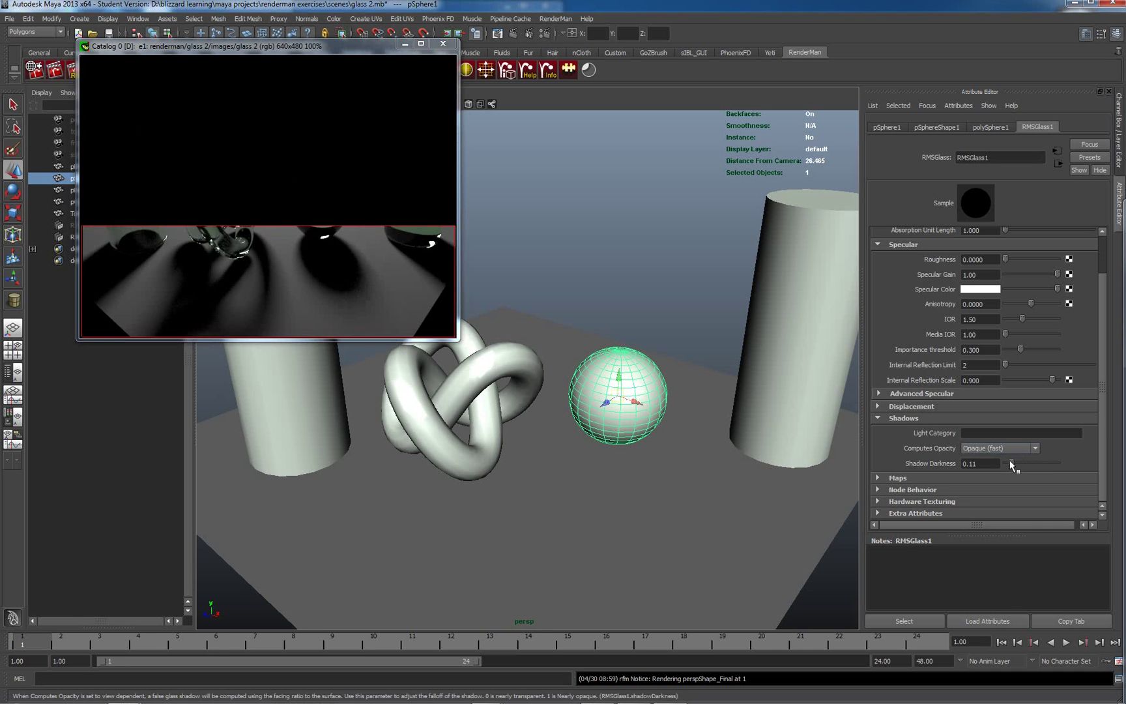
right_click(276, 243)
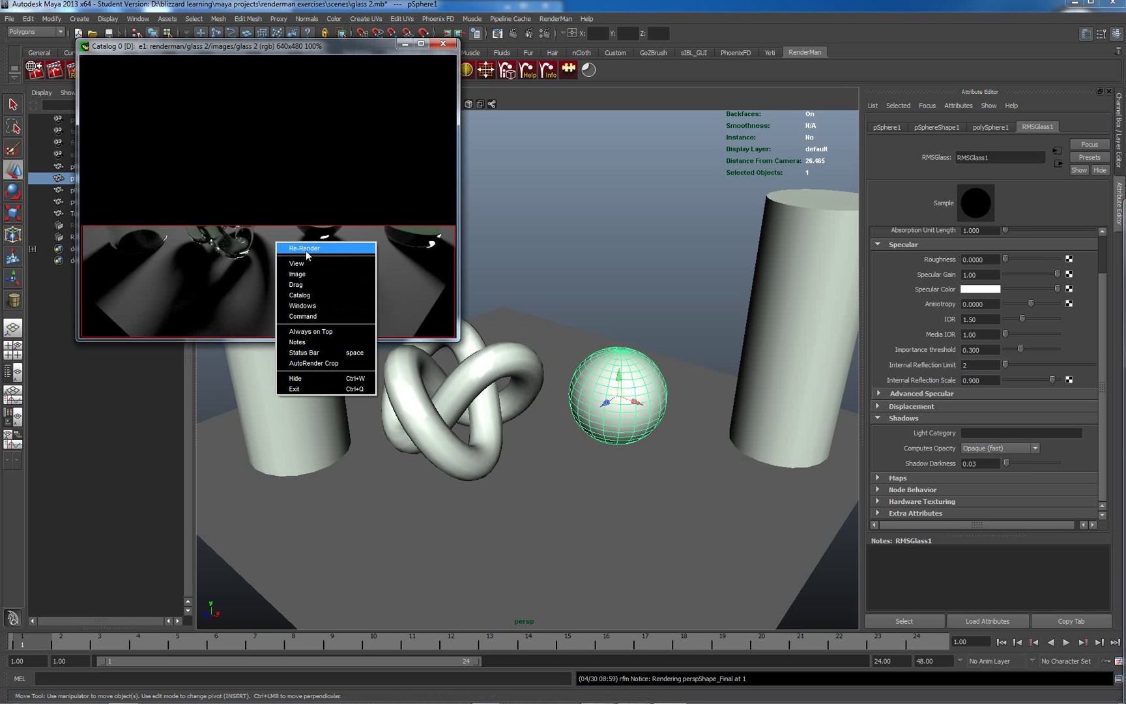
click(308, 251)
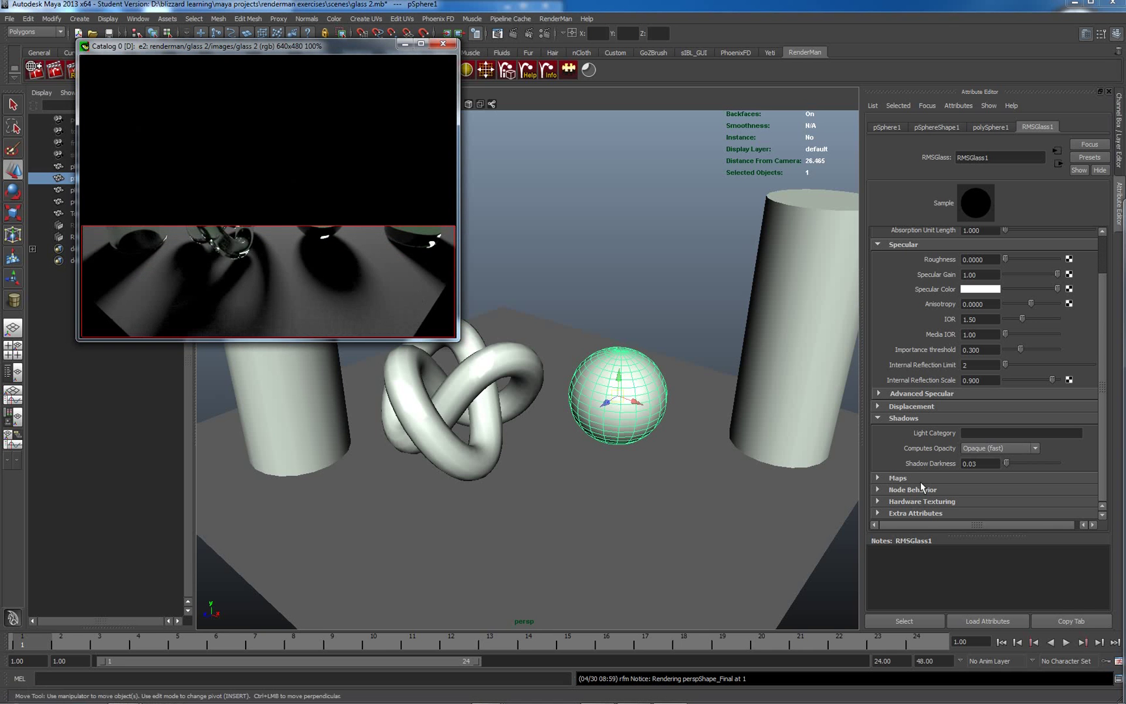
drag(1006, 464, 1018, 469)
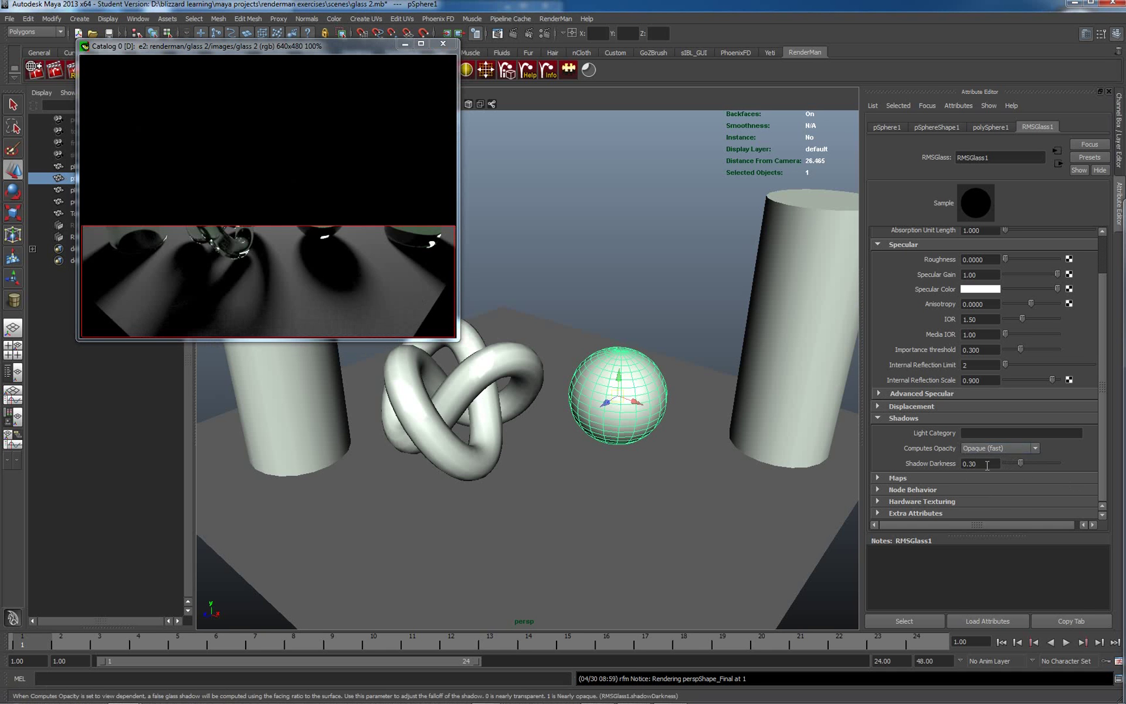
Switch shadow opacity to Compute (medium) and re-render the crop
click(1036, 450)
click(1008, 466)
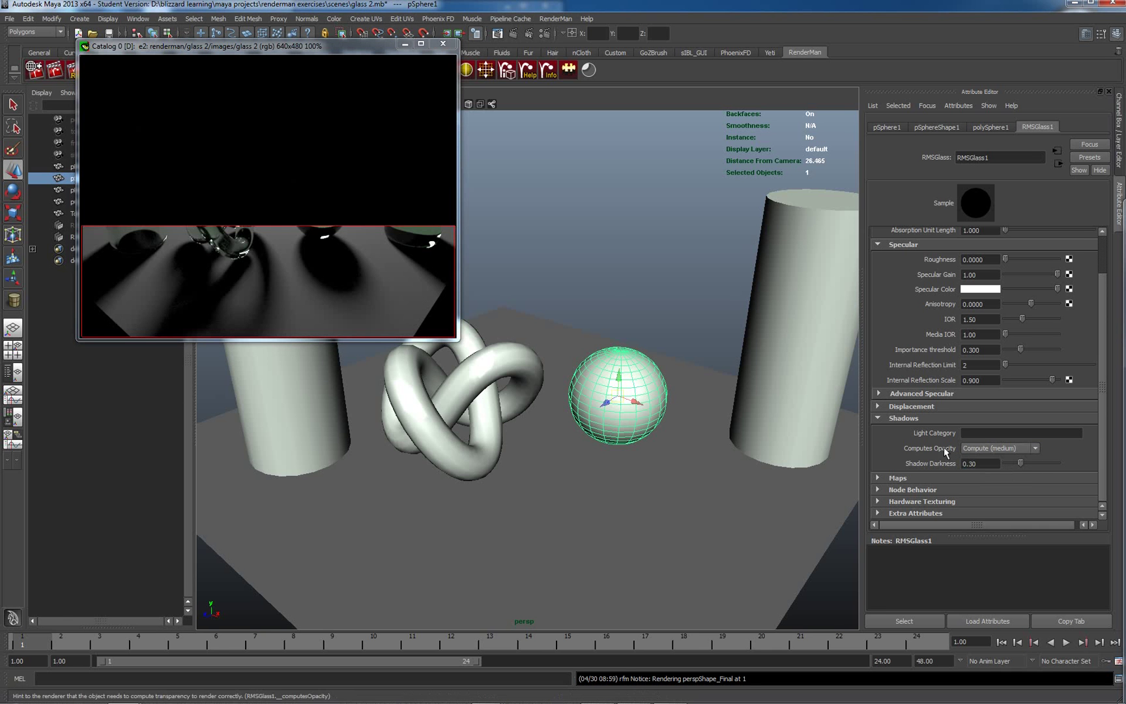
right_click(283, 251)
click(354, 284)
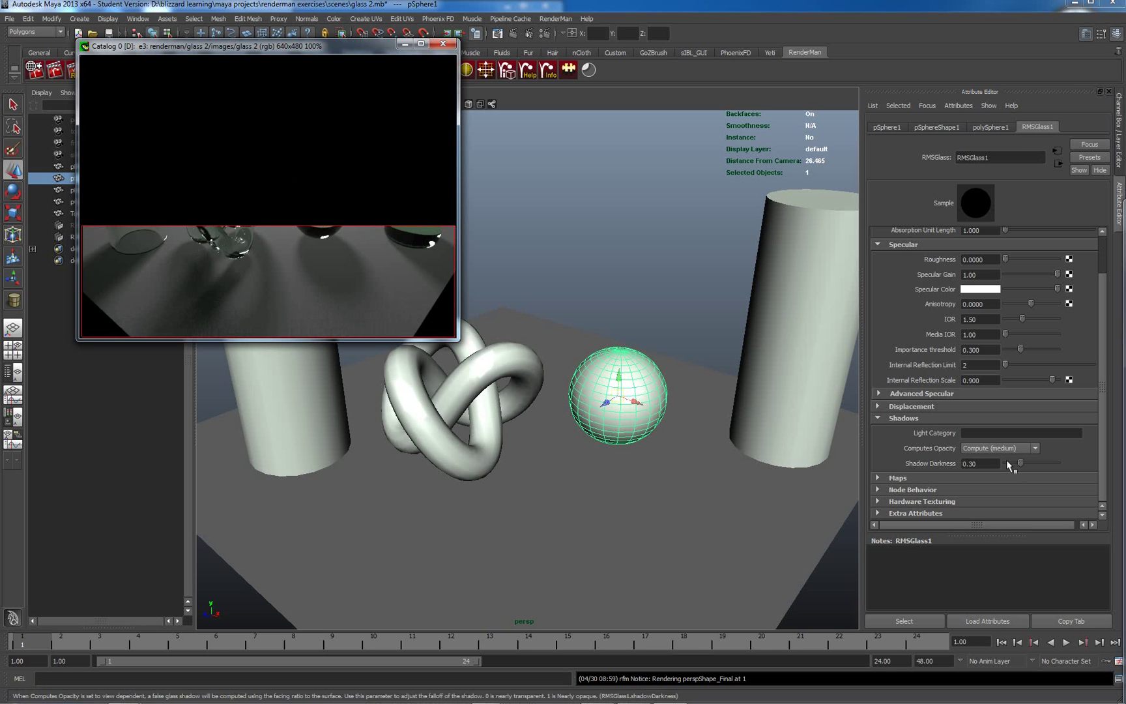
Set Shadow Darkness to about 0.88 and re-render the crop with darker shadows
drag(1019, 462, 1030, 460)
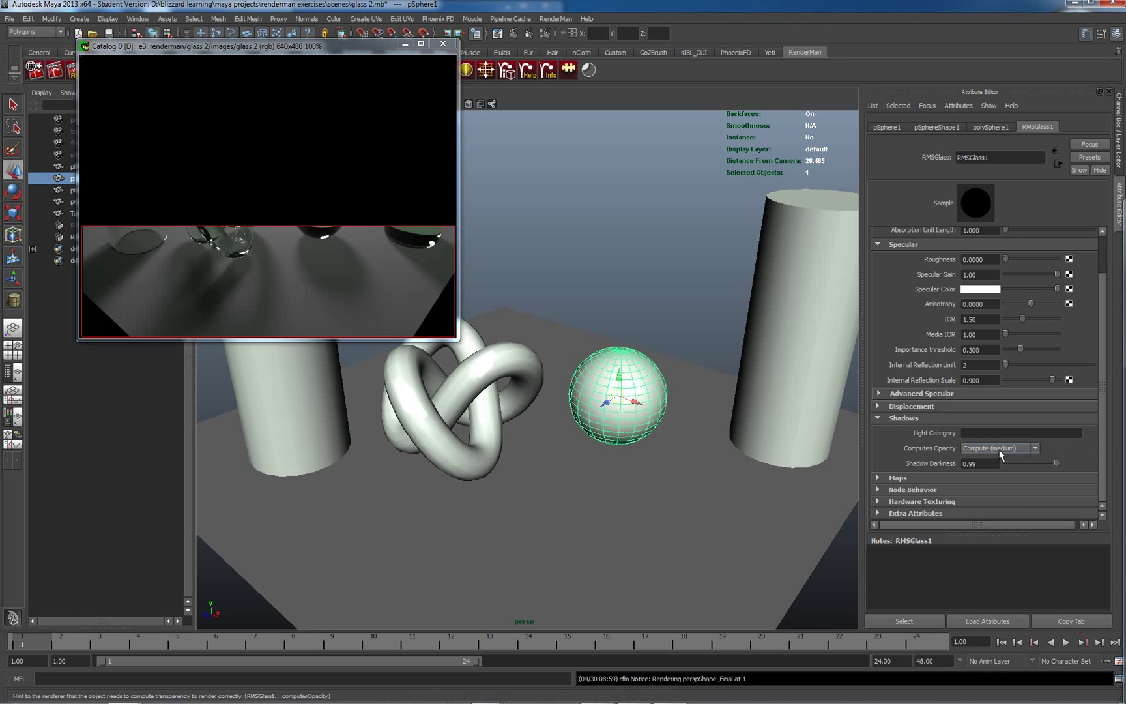
drag(1058, 464, 1055, 464)
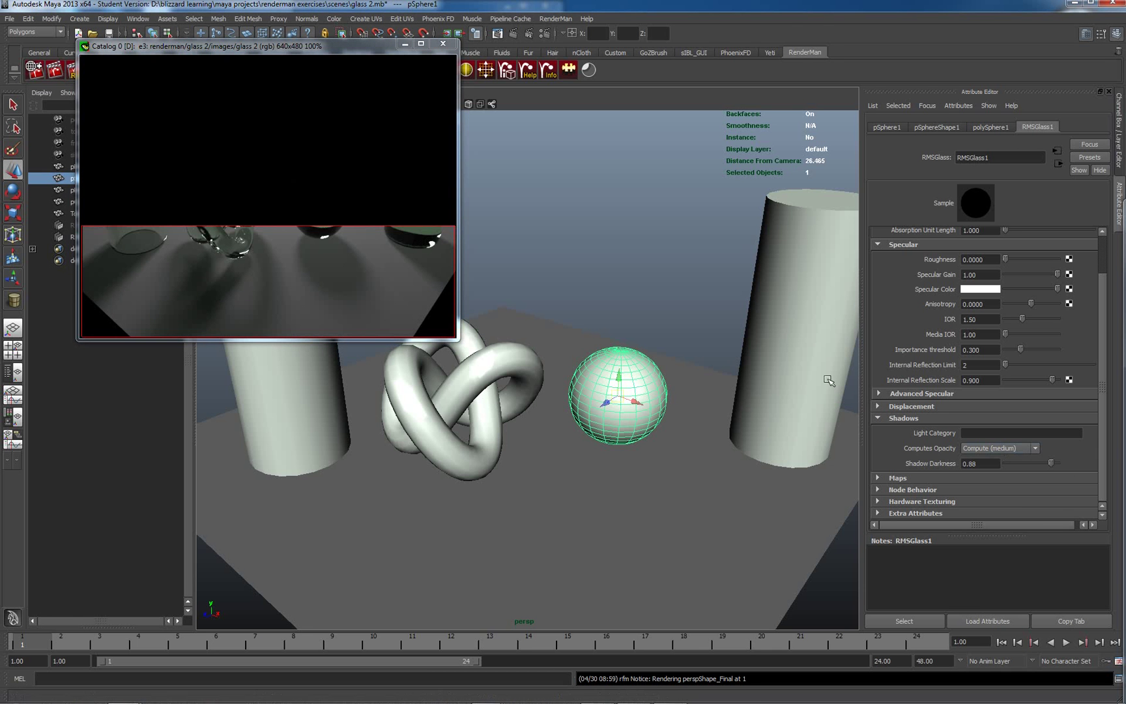
right_click(315, 277)
click(333, 282)
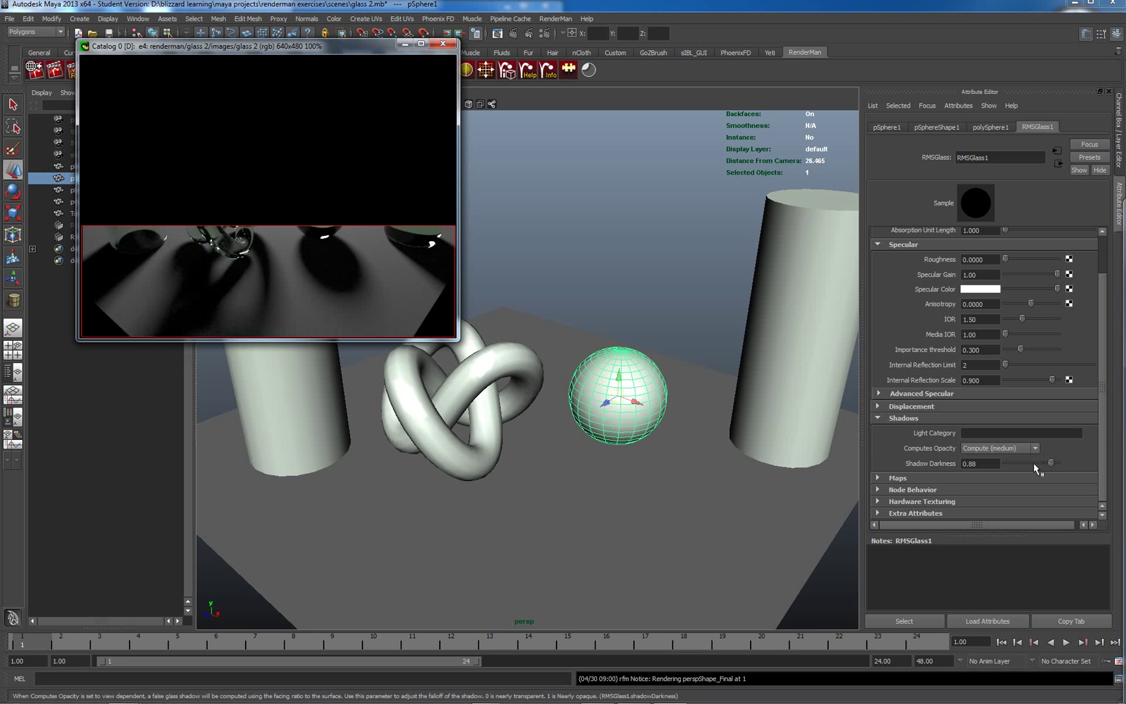
Re-render the crop at Shadow Darkness 0.15, then switch shadow opacity to ViewDependent (slow)
drag(1048, 462, 1046, 463)
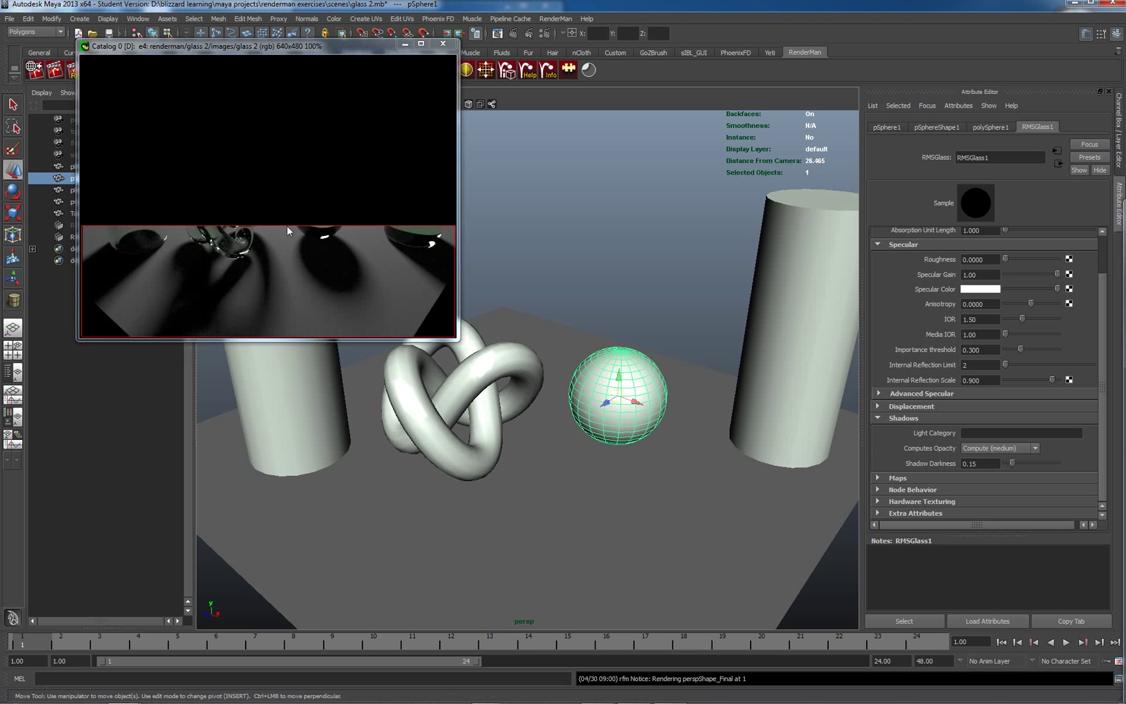
right_click(294, 254)
click(373, 275)
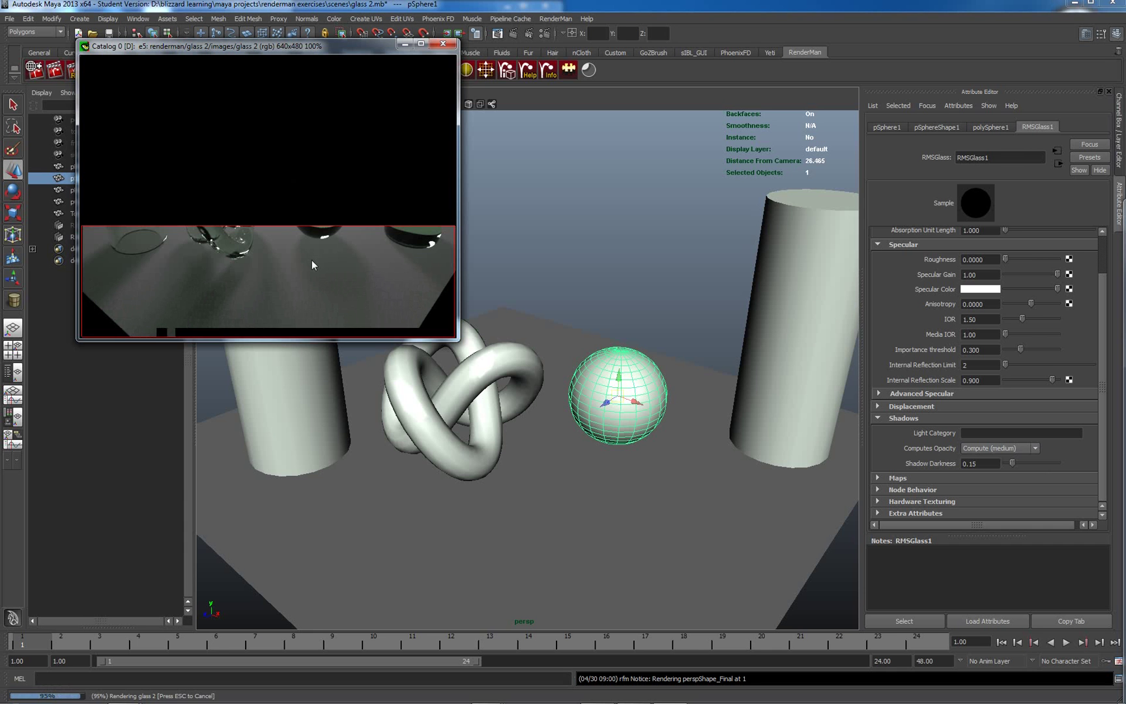
click(1036, 447)
click(982, 475)
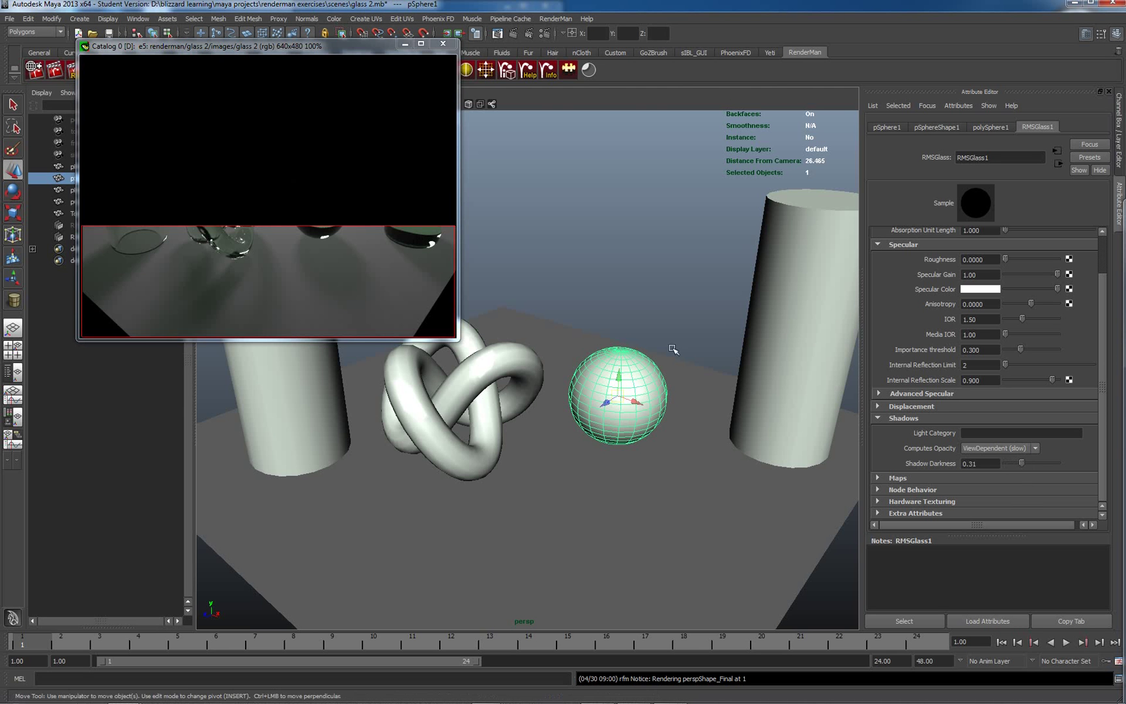
Re-render the crop with ViewDependent shadows, then set Shadow Darkness to 0.84 and re-render as e7
right_click(215, 272)
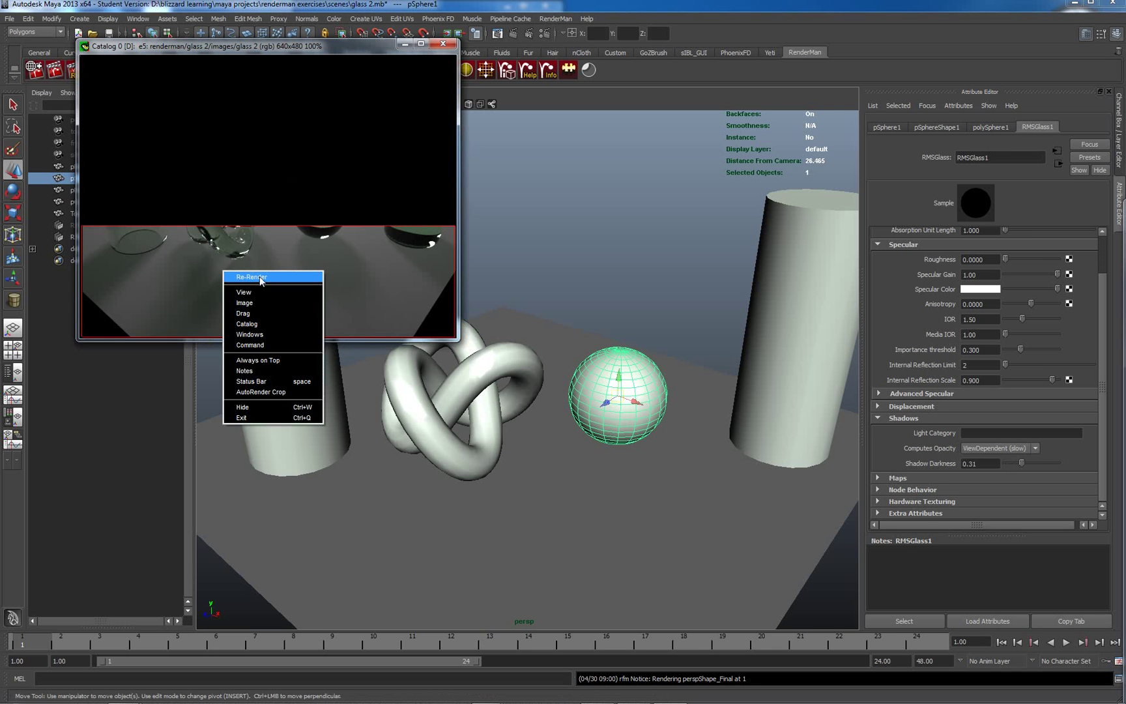
click(258, 279)
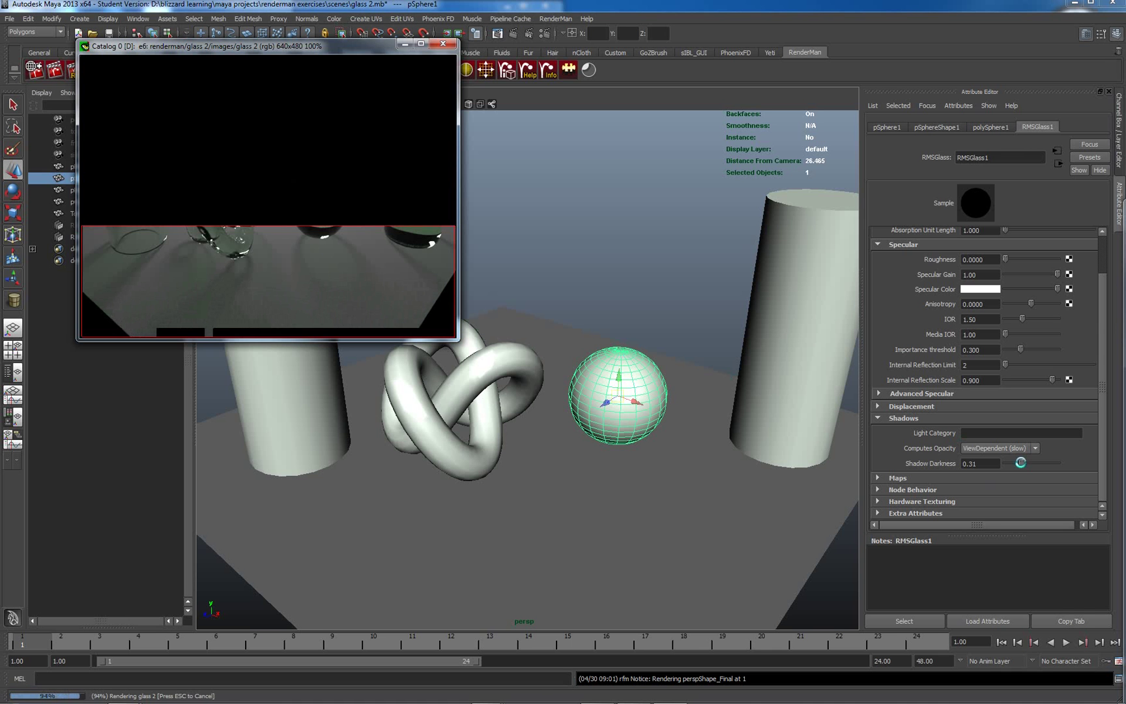
drag(1020, 463, 1019, 462)
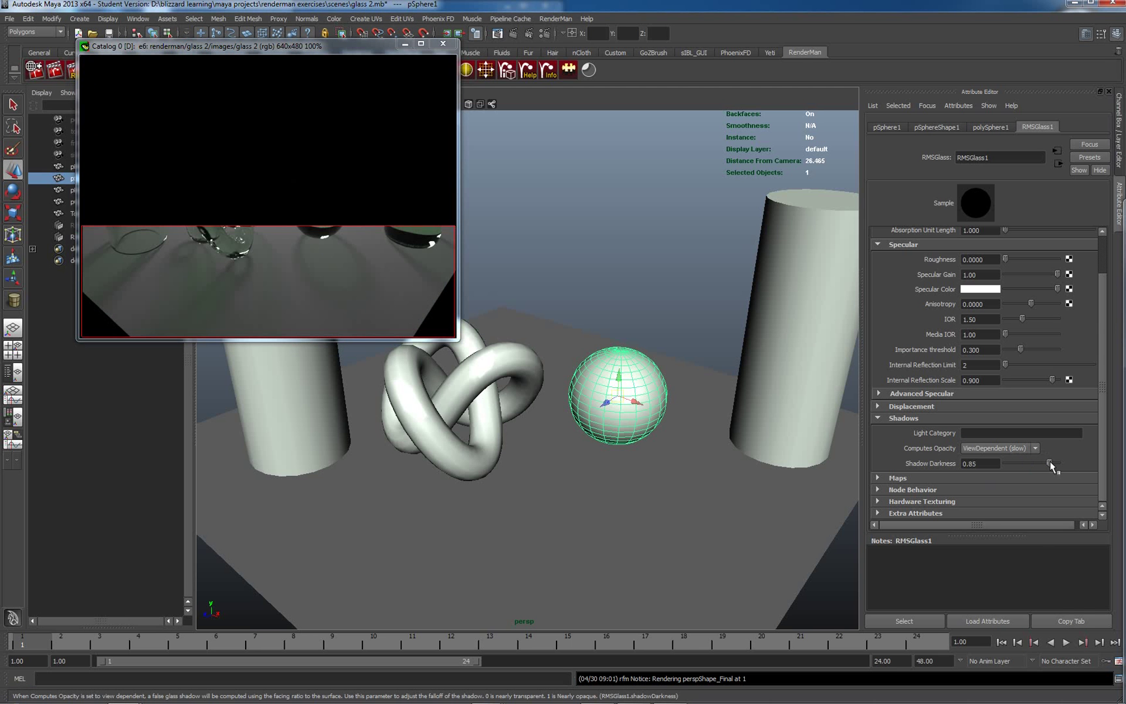
drag(1049, 460, 1049, 461)
right_click(255, 264)
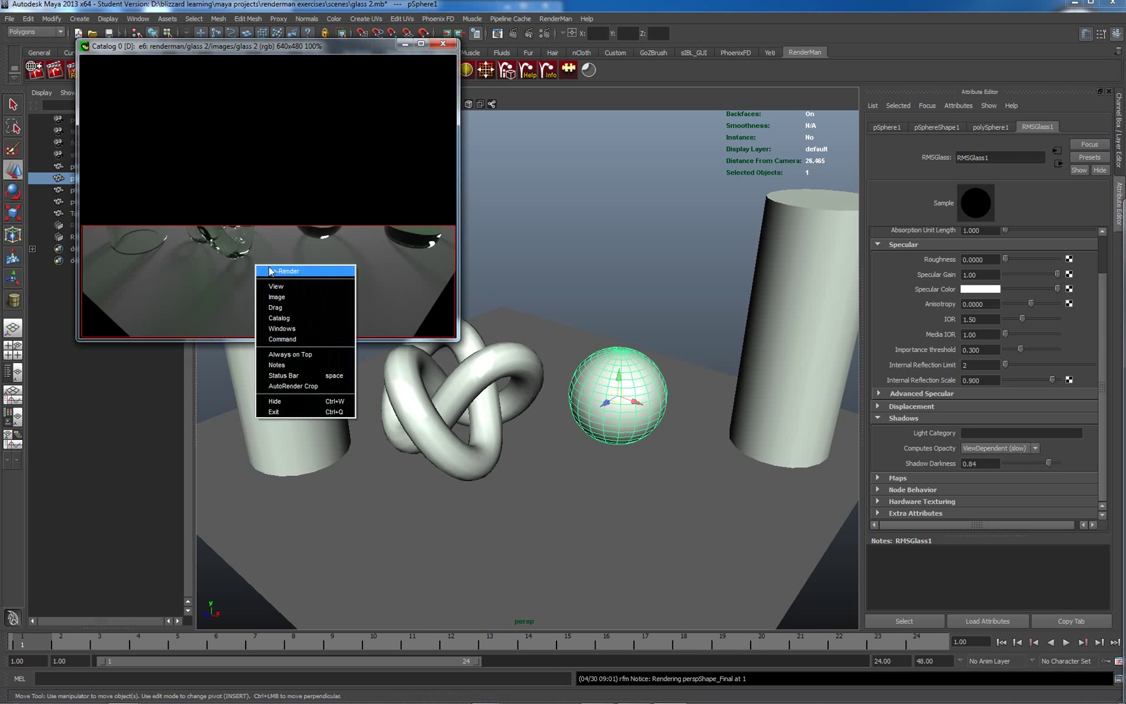
click(277, 270)
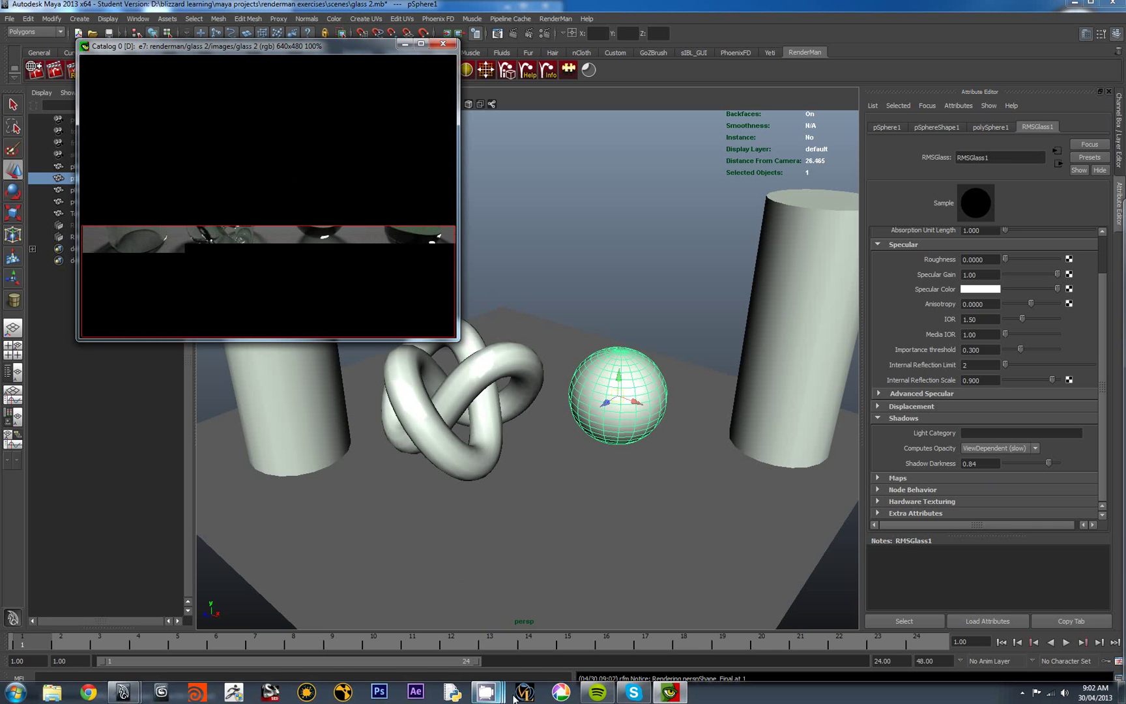
Raise all it windows and move the catalog list beside the image viewer
right_click(239, 191)
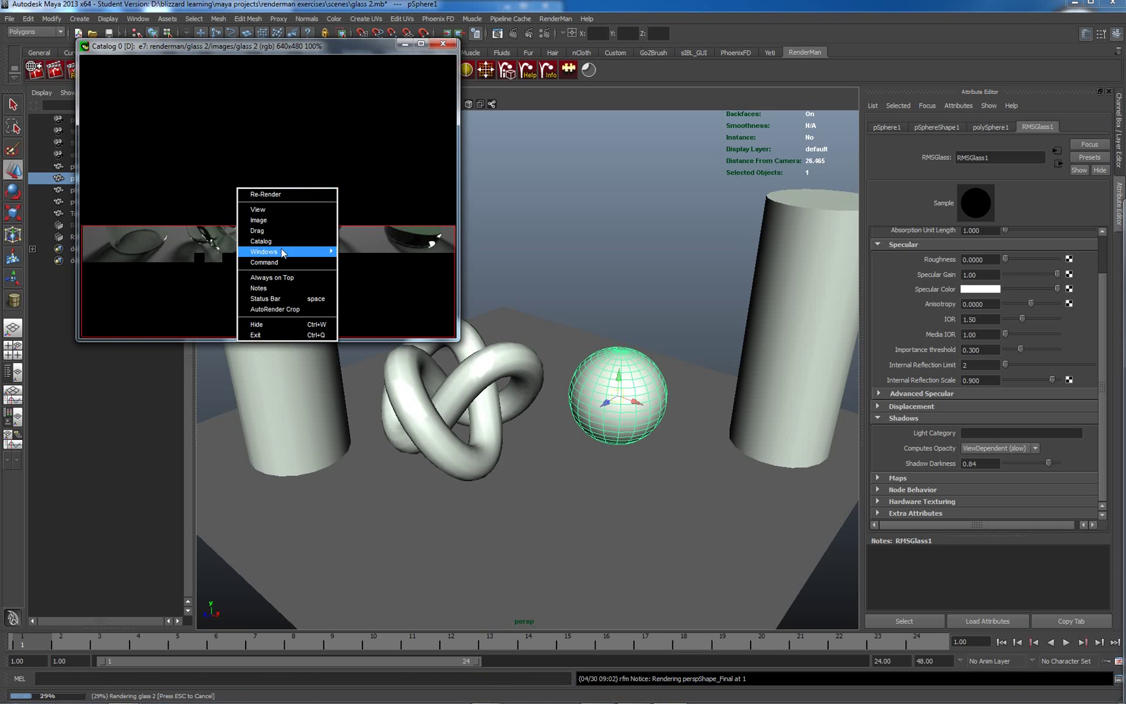
mouse_move(284, 251)
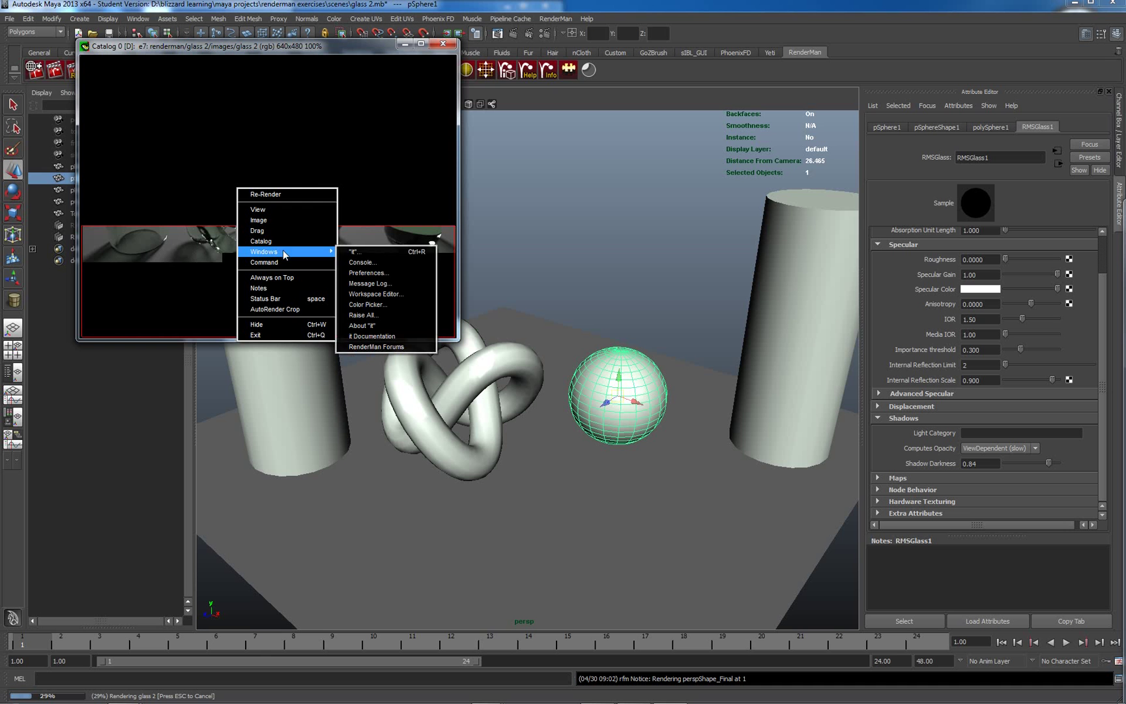
click(371, 317)
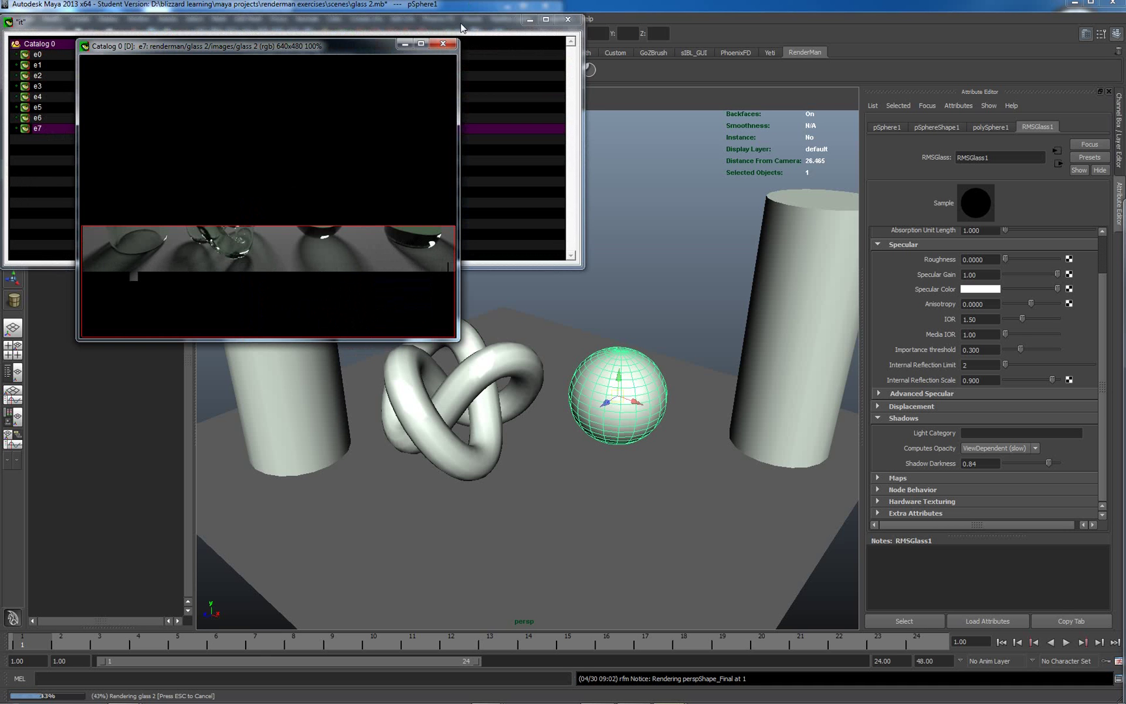
drag(590, 37, 947, 46)
Compare renders e6 and e7 by switching between them in the catalog
click(776, 137)
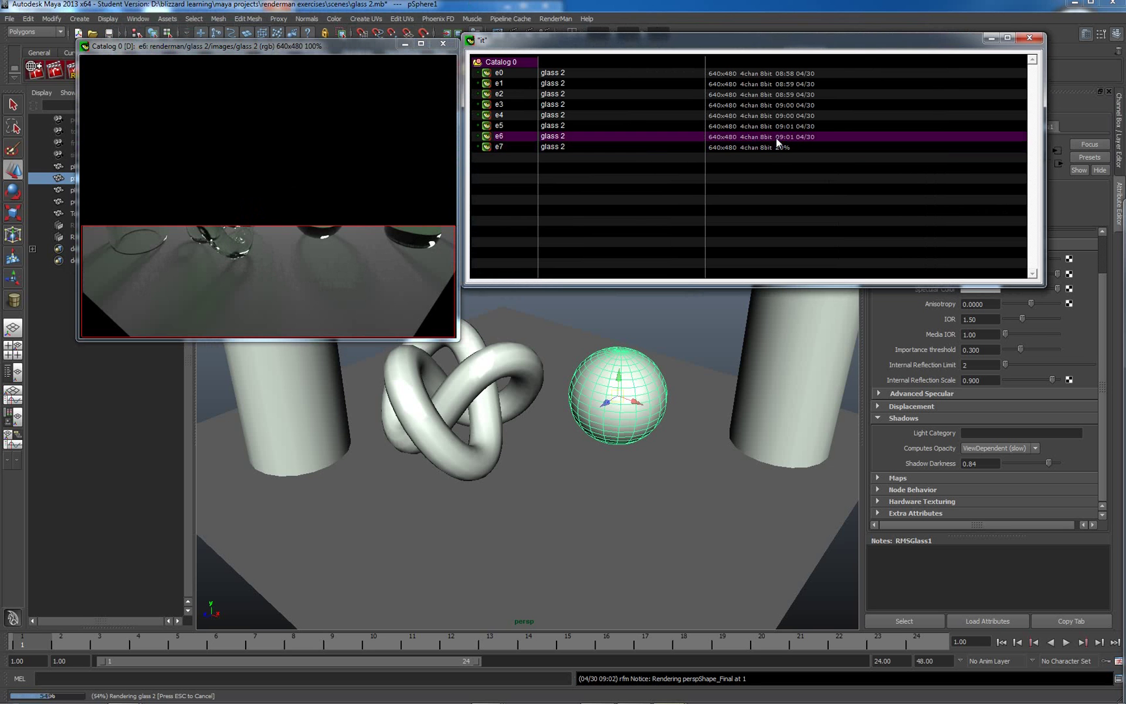
click(767, 149)
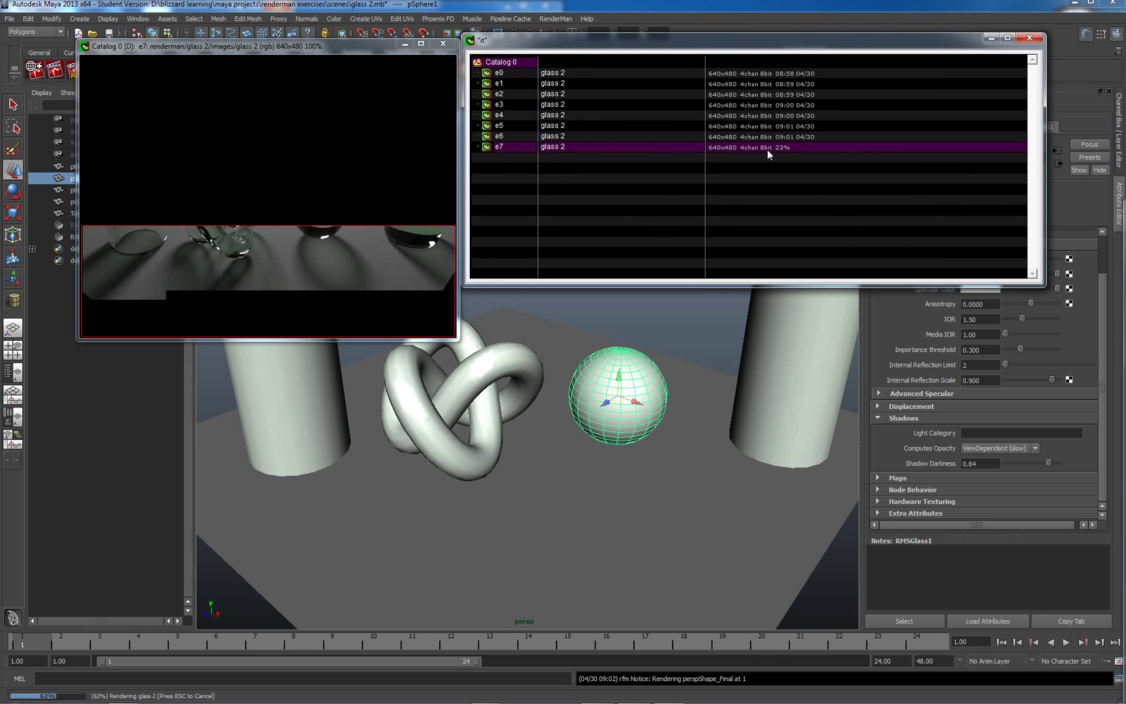
click(765, 135)
click(764, 149)
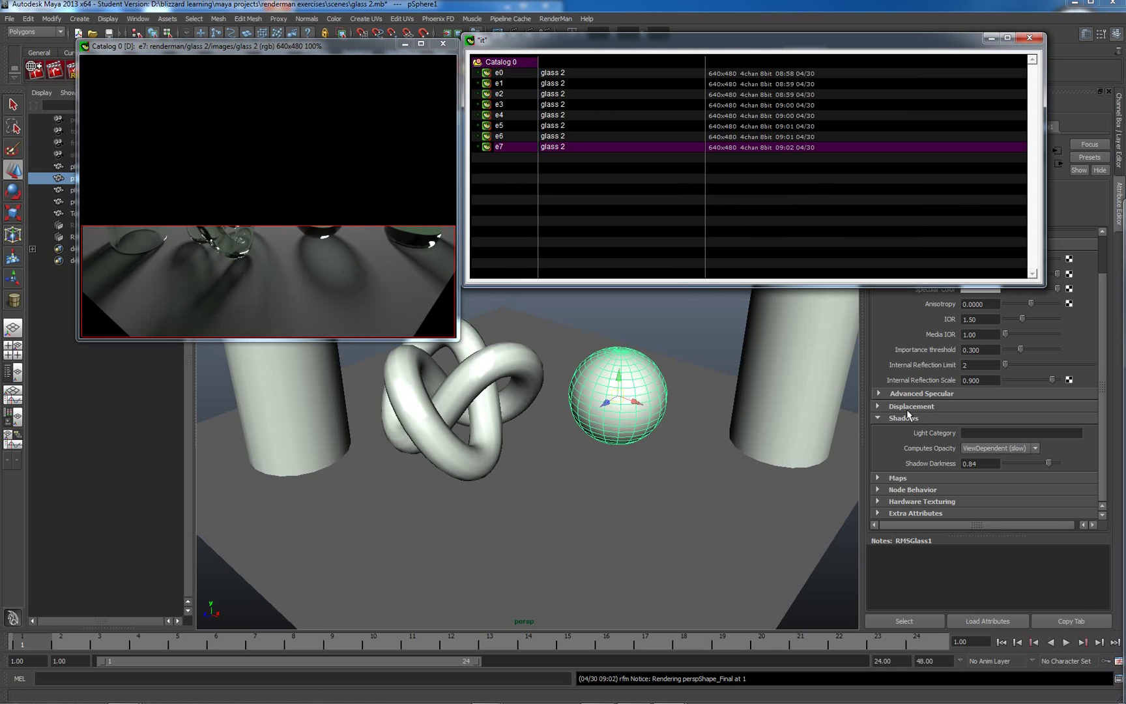
Expand RMSGlass1's Advanced Specular section showing 2 direct, 8 indirect samples and Soften Reflected Highlights
click(879, 395)
click(879, 394)
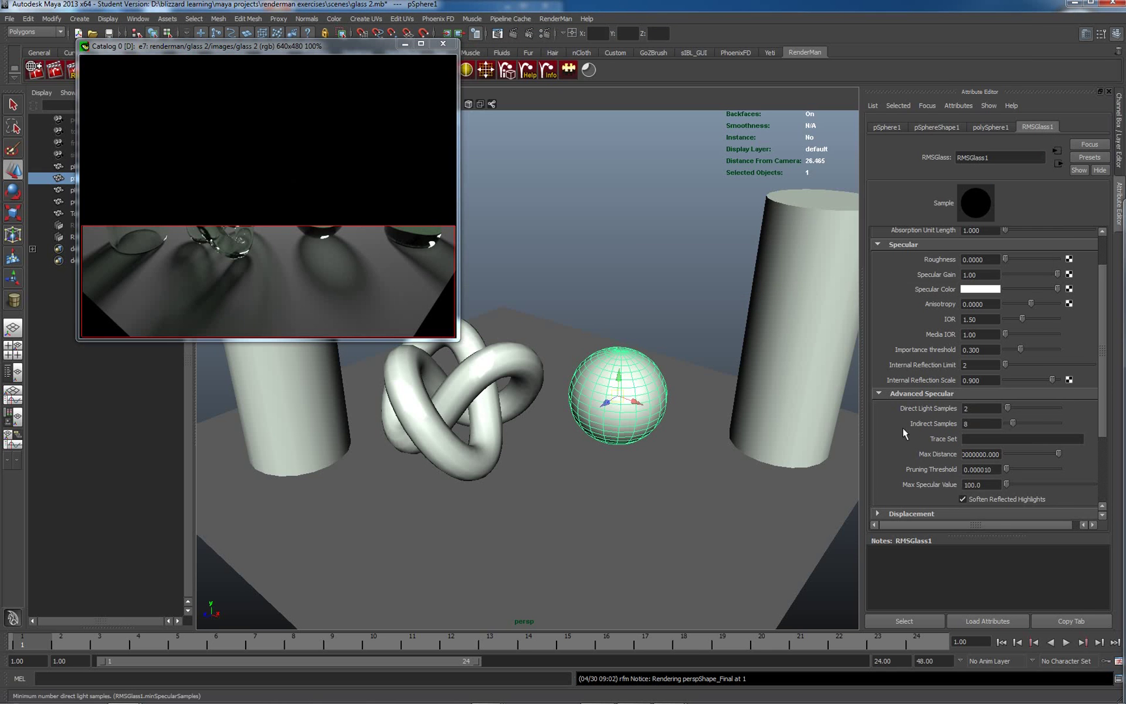
drag(1102, 401, 1106, 454)
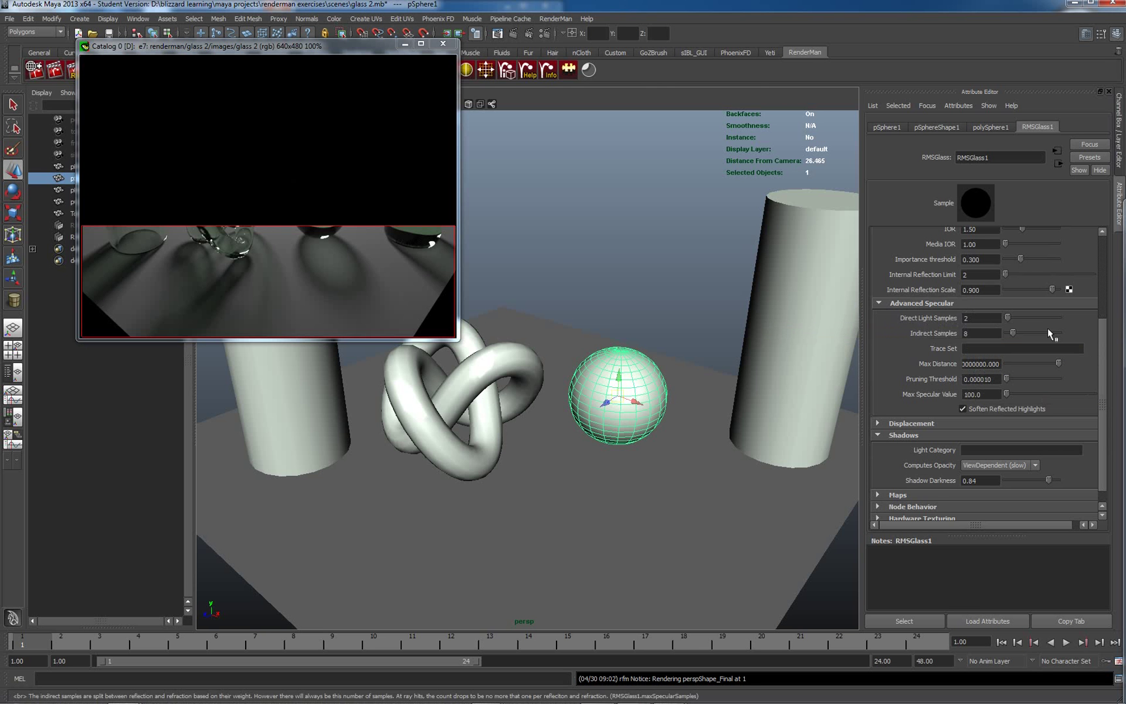
mouse_move(1101, 342)
mouse_down()
mouse_move(1105, 259)
mouse_move(1104, 343)
mouse_up()
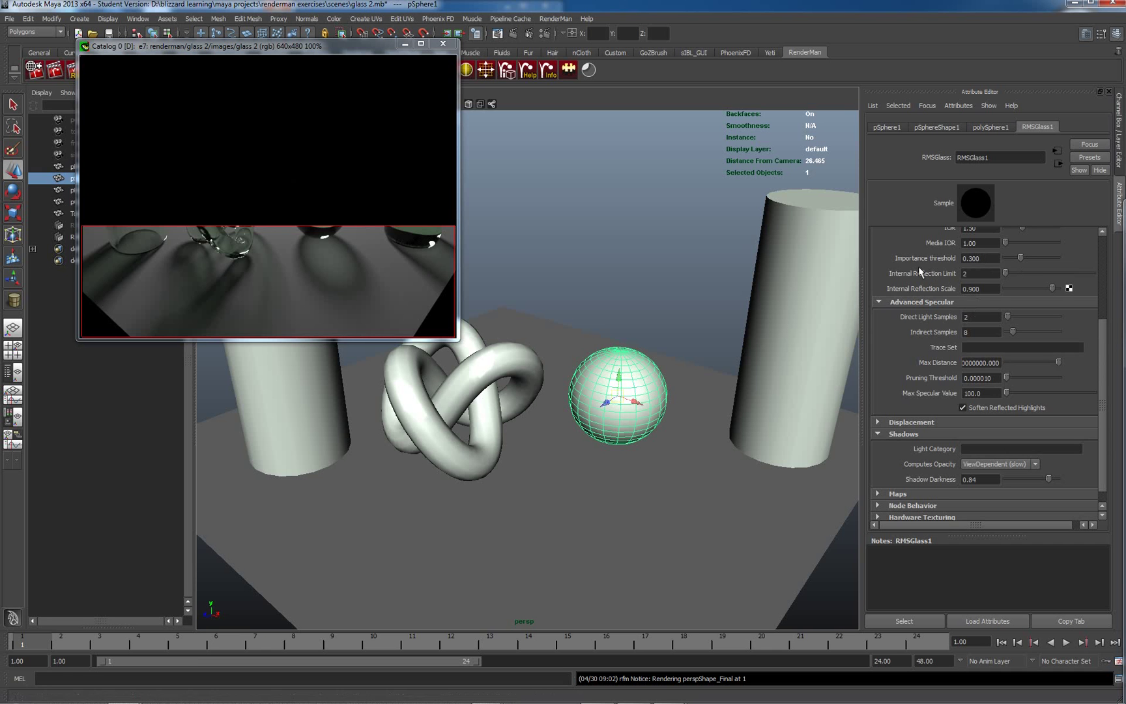
Hide both cylinders and the sphere, leaving only the torus knot
click(493, 366)
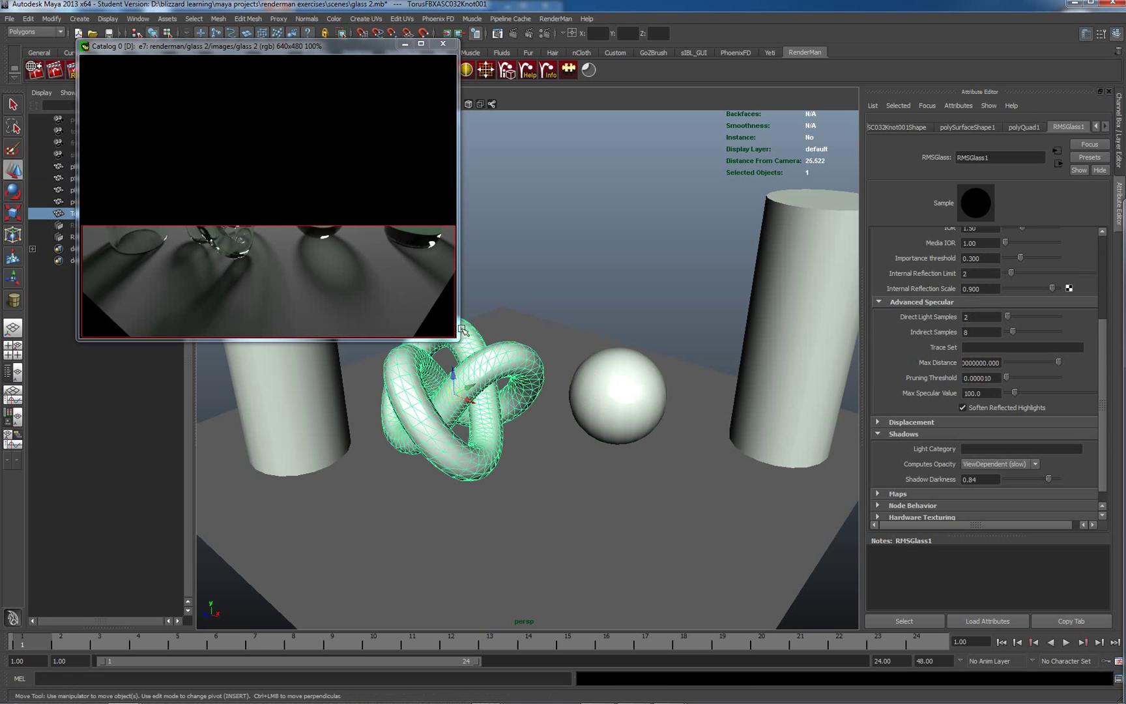
click(318, 394)
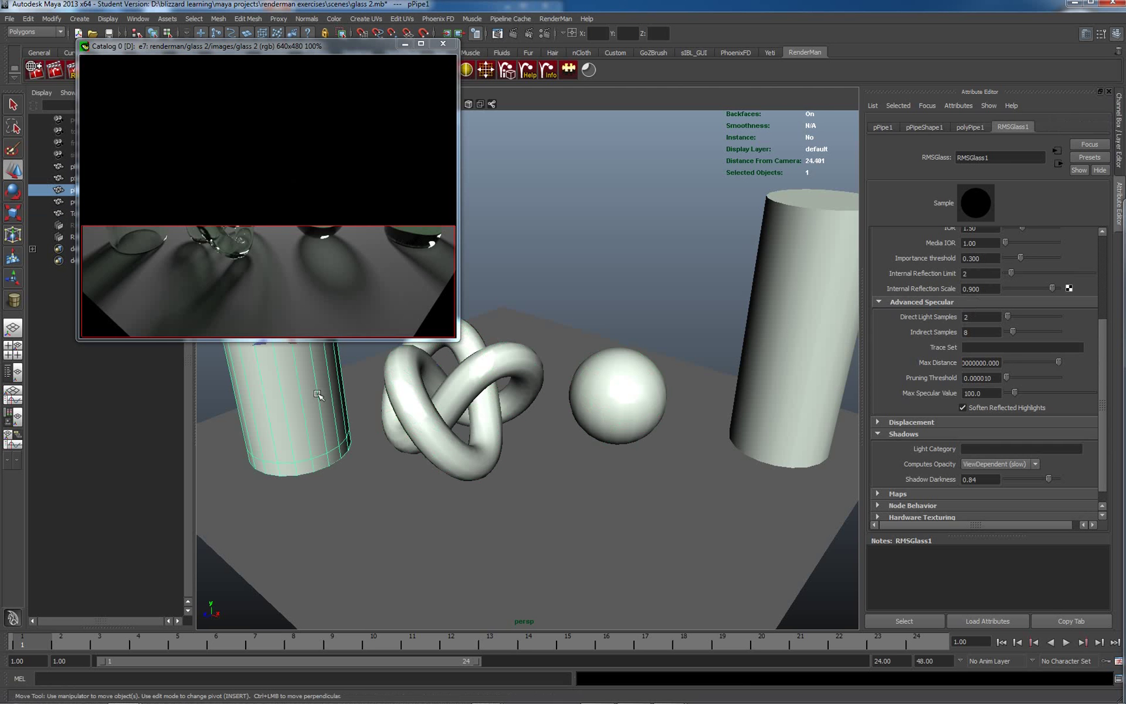
shift+click(627, 370)
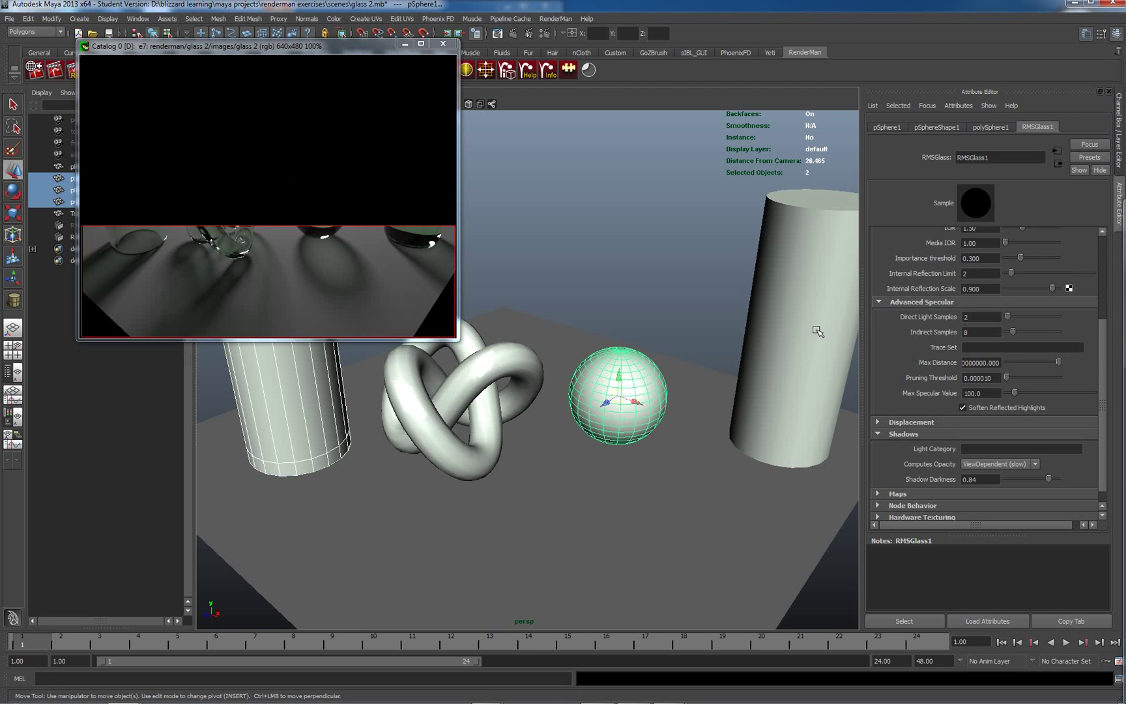
shift+click(817, 331)
key(Delete)
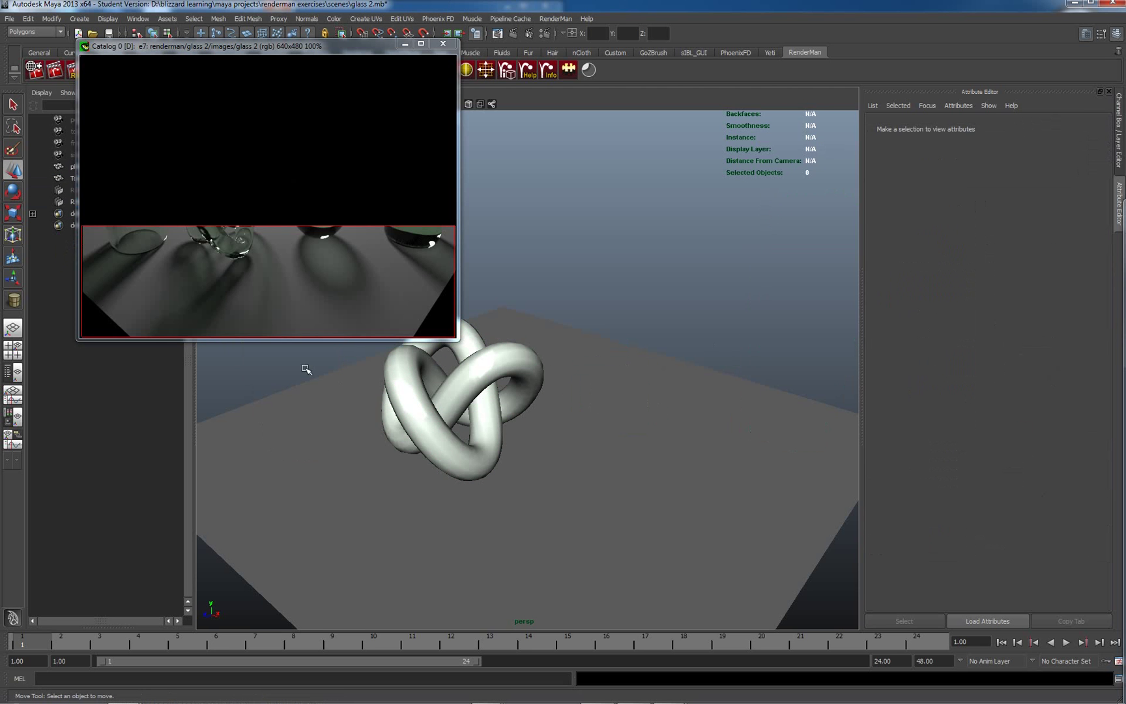
Frame the view on the torus knot and enlarge the render image window
click(476, 386)
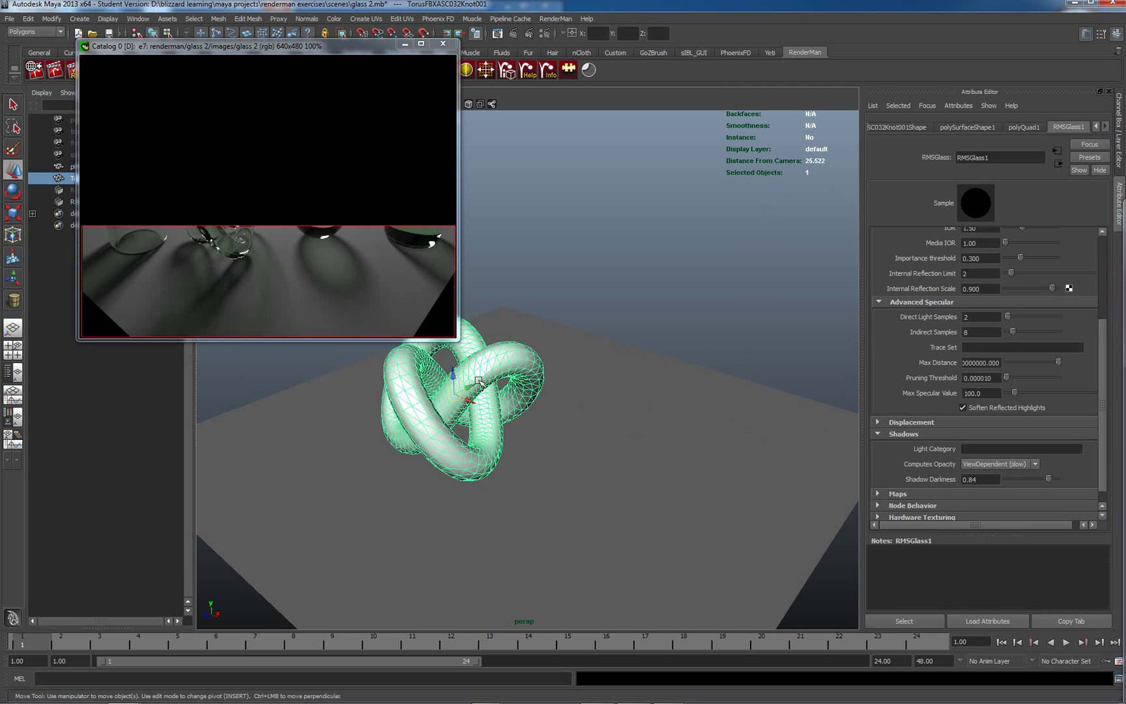
key(f)
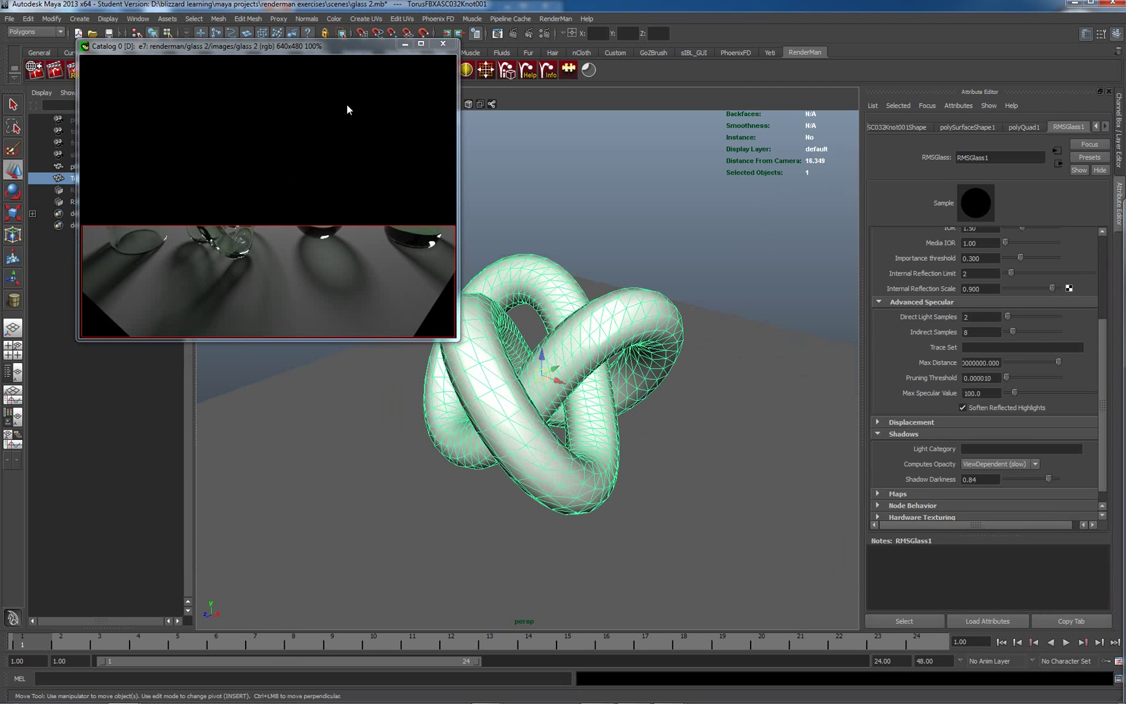
drag(458, 338, 539, 436)
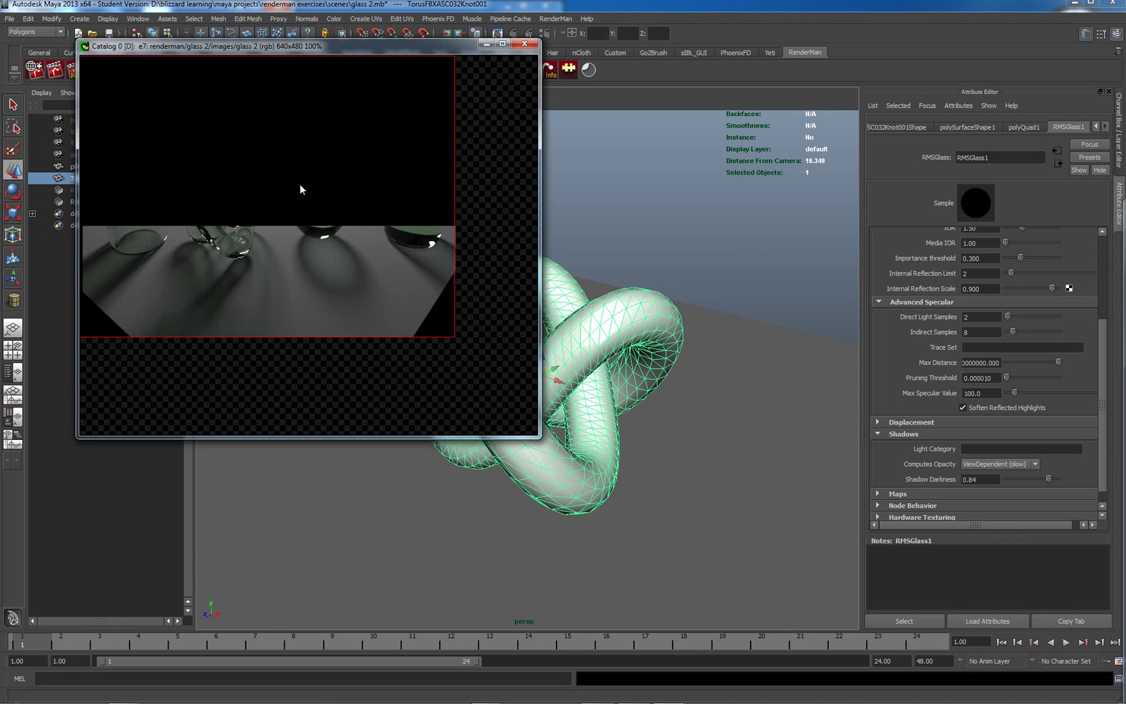
Re-render the scene as e8 with only the glass torus knot visible
right_click(264, 174)
click(273, 164)
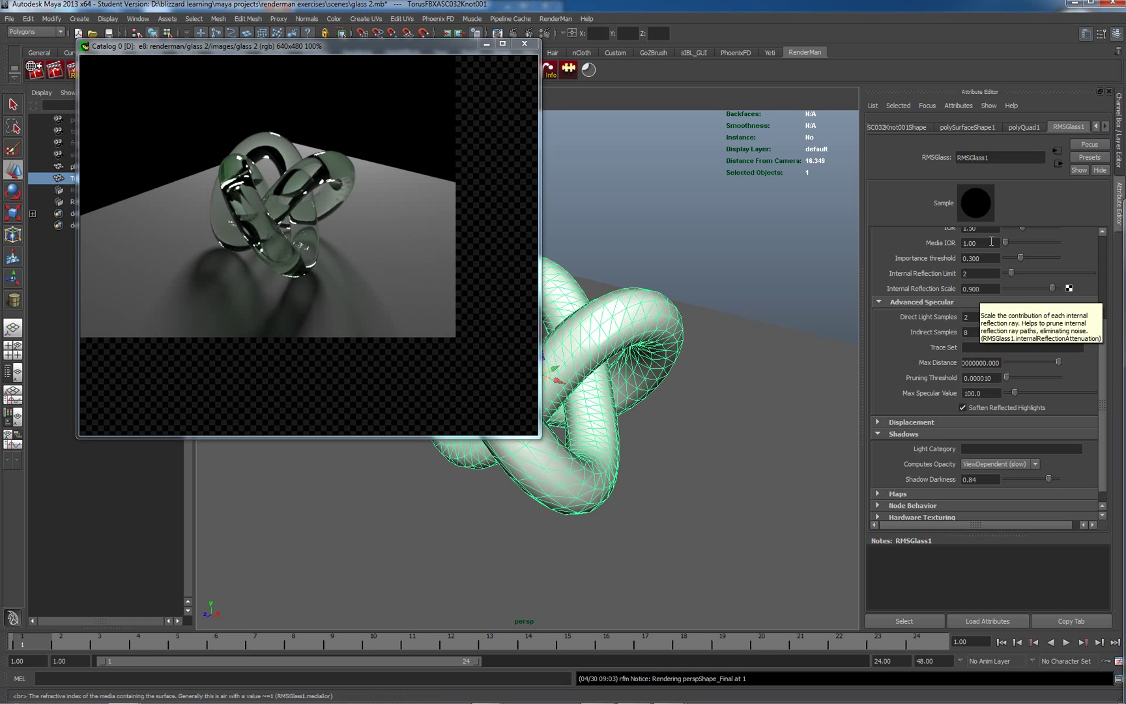
Set RMSGlass1's Importance threshold to 0.300 and Internal Reflection Limit to 5
click(970, 259)
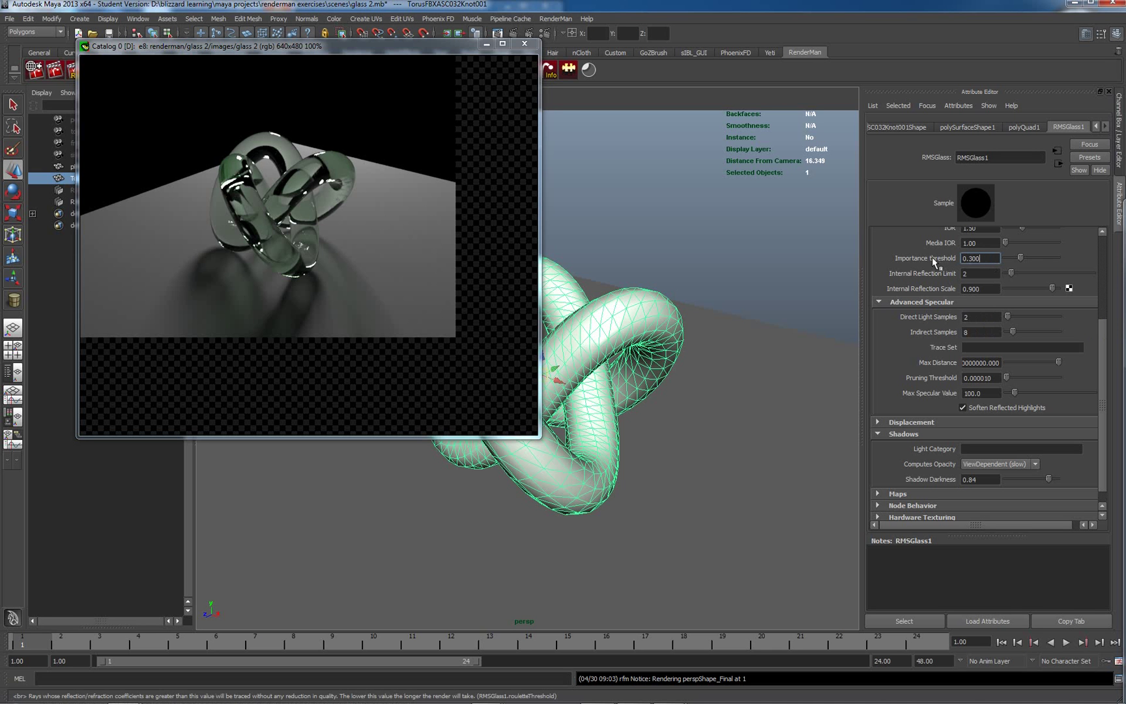
key(BackSpace)
text(3)
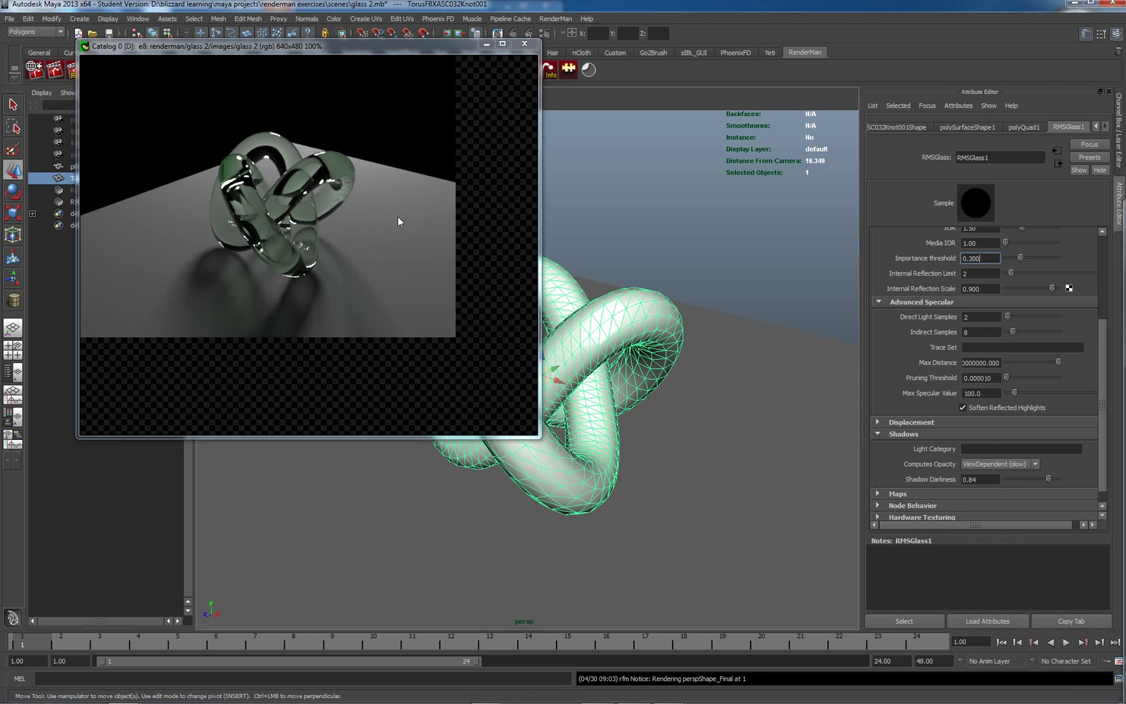
click(973, 274)
drag(973, 277, 959, 277)
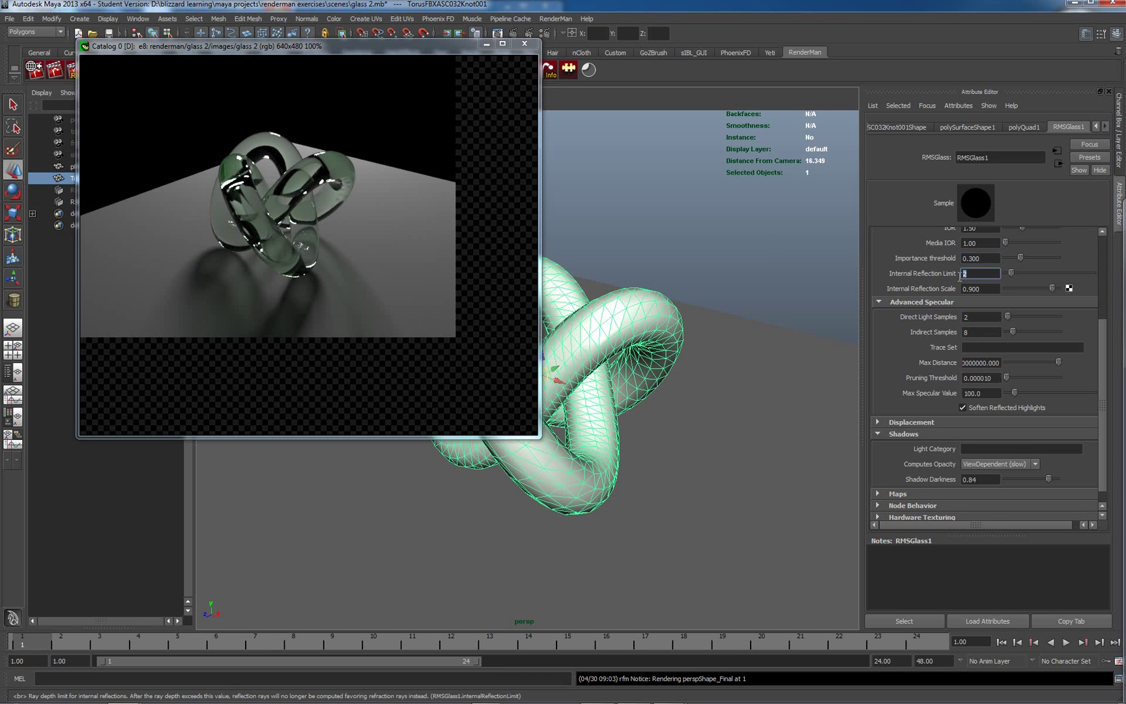
text(5)
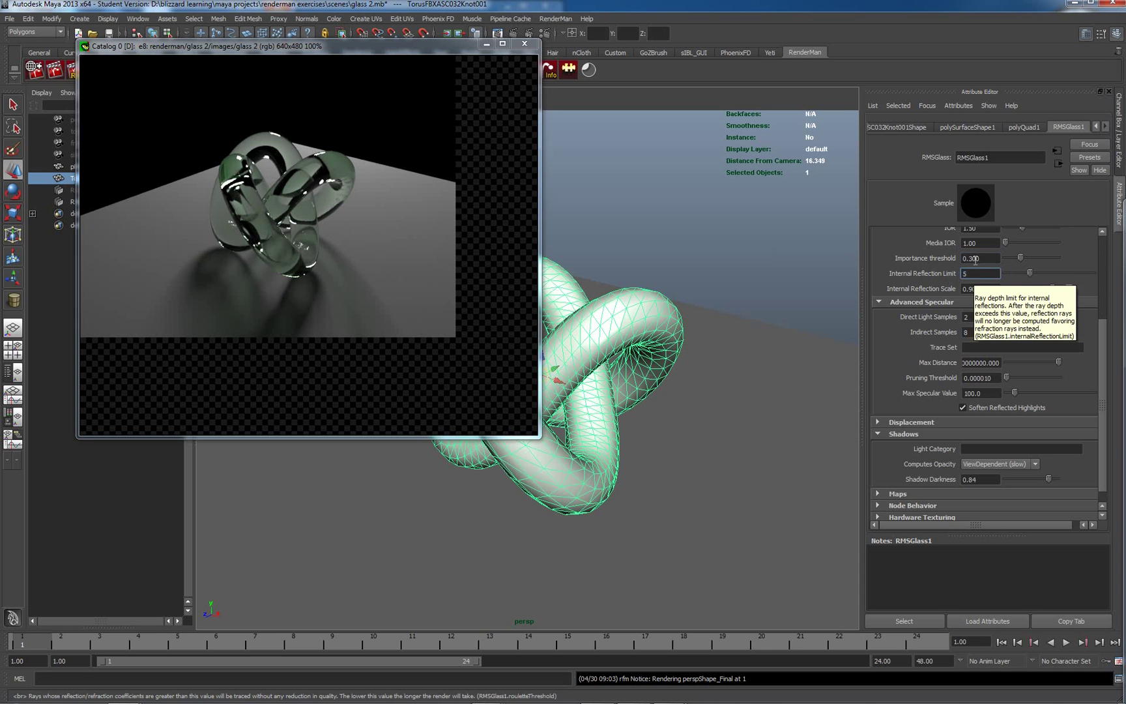
click(973, 258)
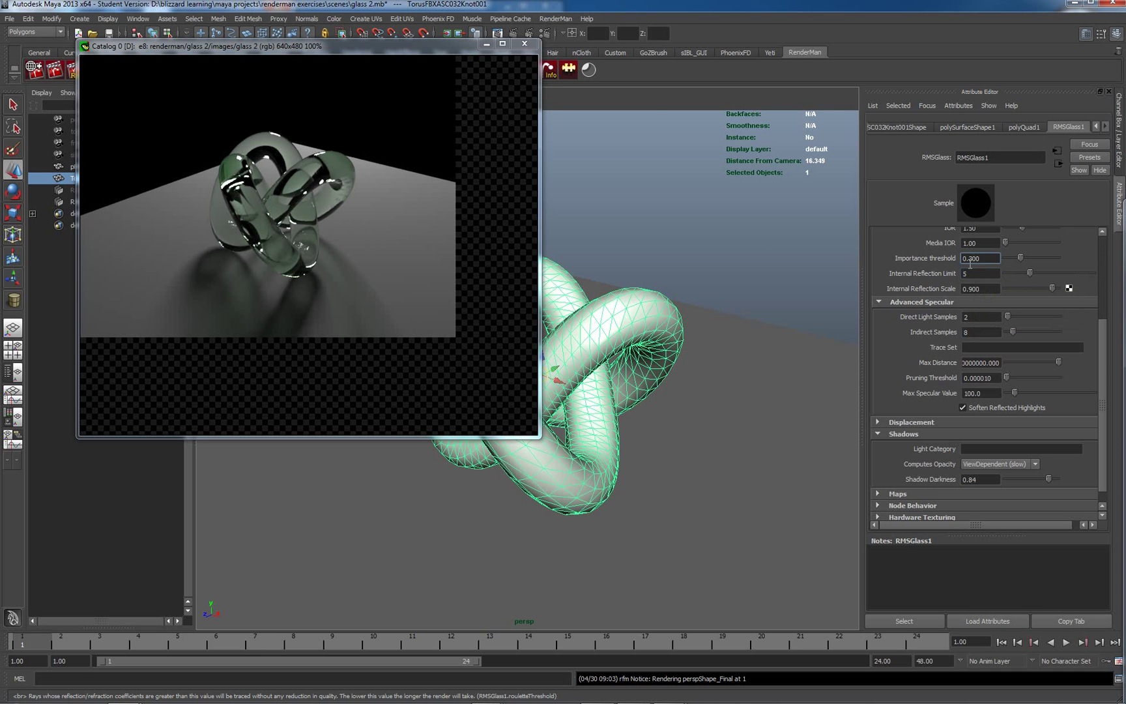
Lower the Importance threshold to 0.100
drag(969, 259, 987, 258)
text(1)
key(Tab)
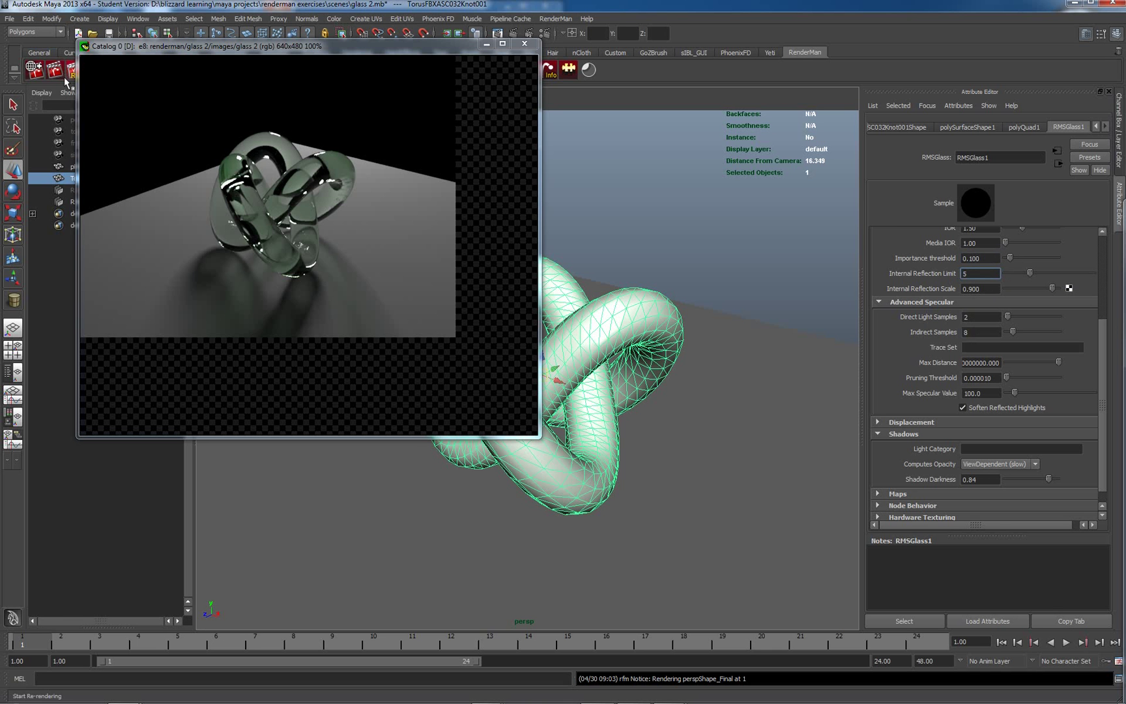
In the RenderMan globals' Ray Tracing features, raise Max Specular Depth to 10
click(37, 72)
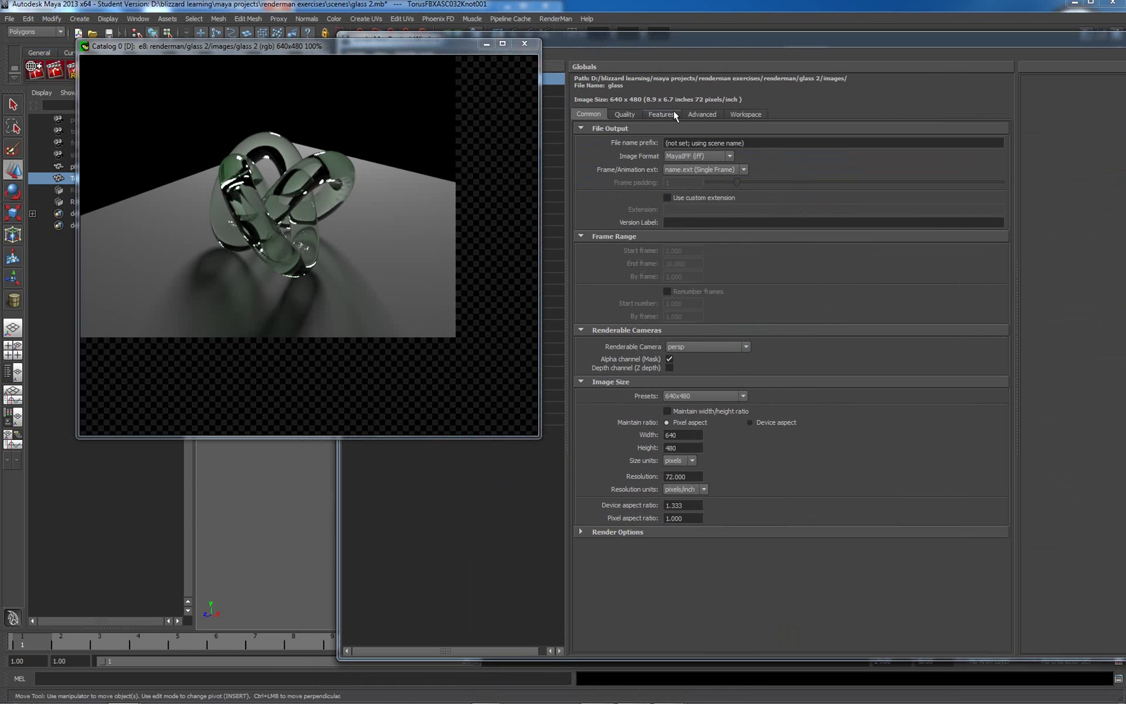
click(662, 116)
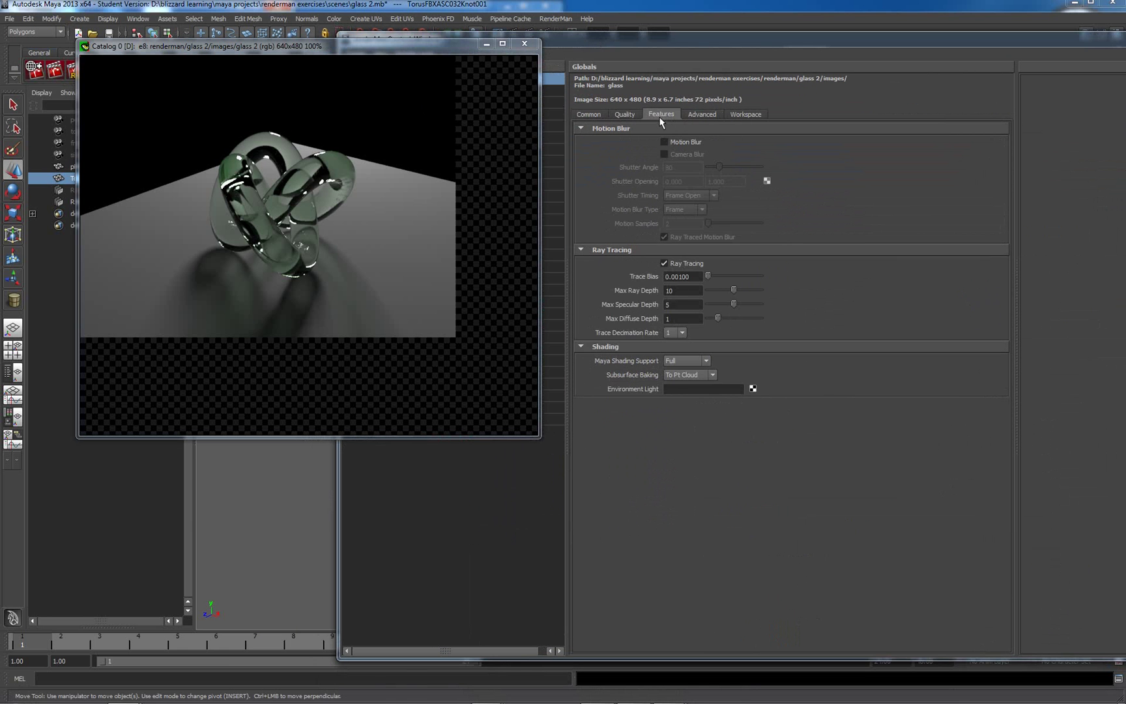
click(676, 307)
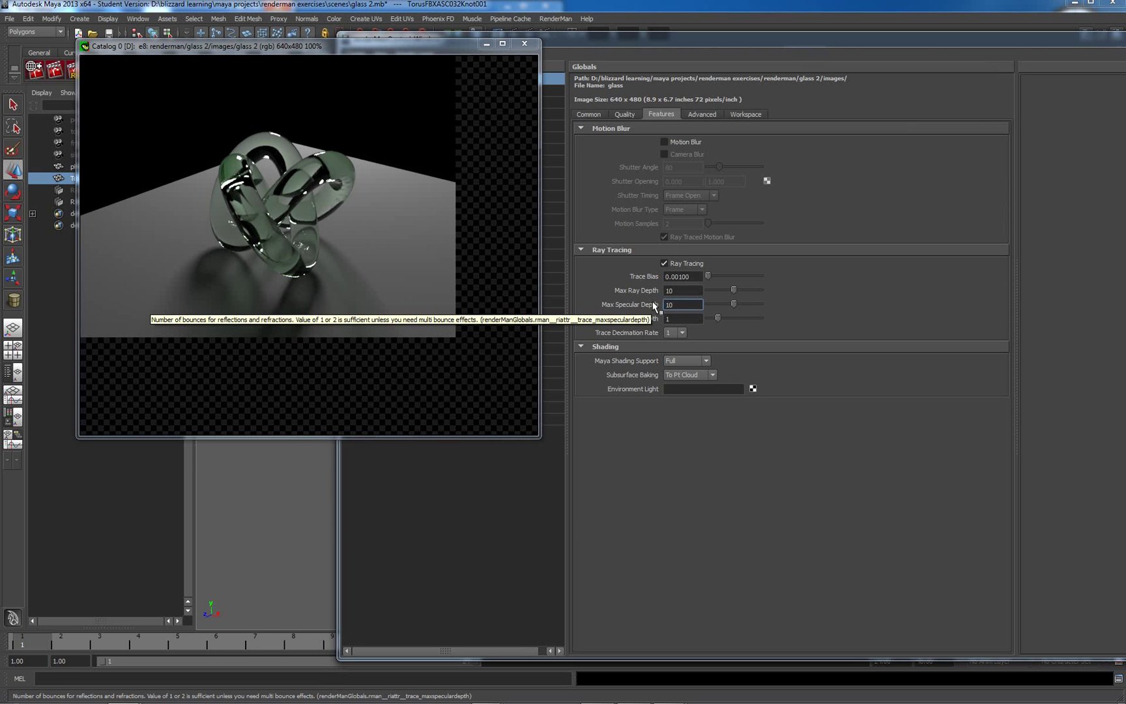
key(Return)
click(706, 40)
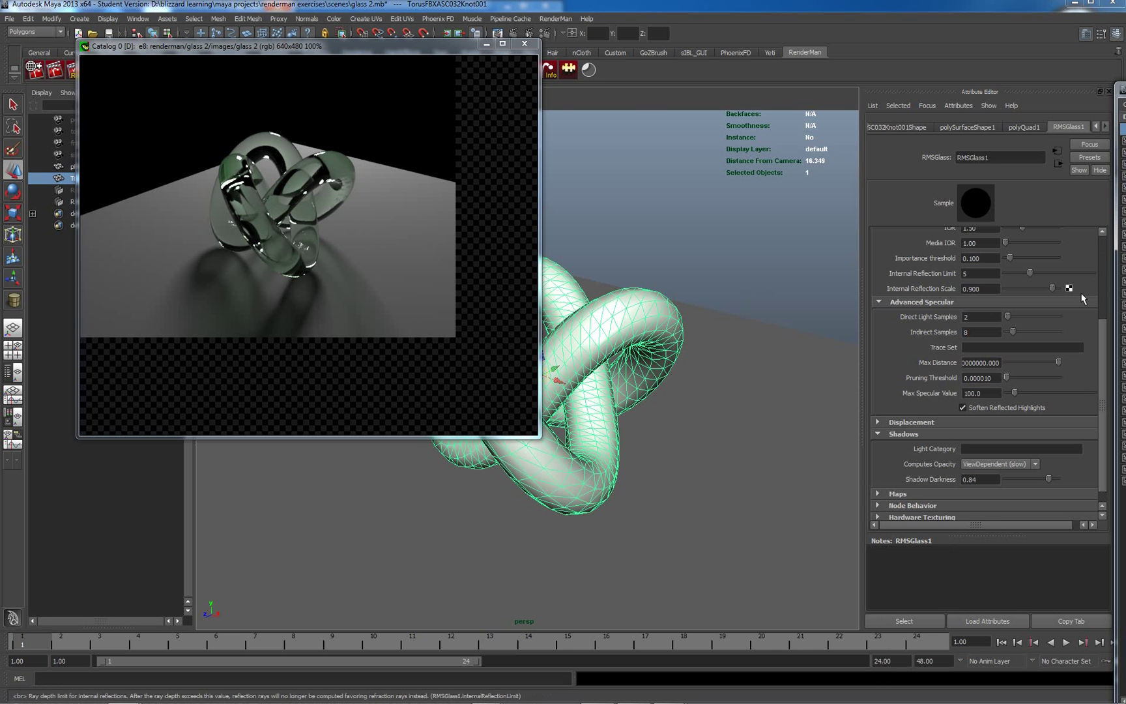
Re-render the glass knot as e9 from the it image and bring the catalog forward
drag(973, 88, 740, 53)
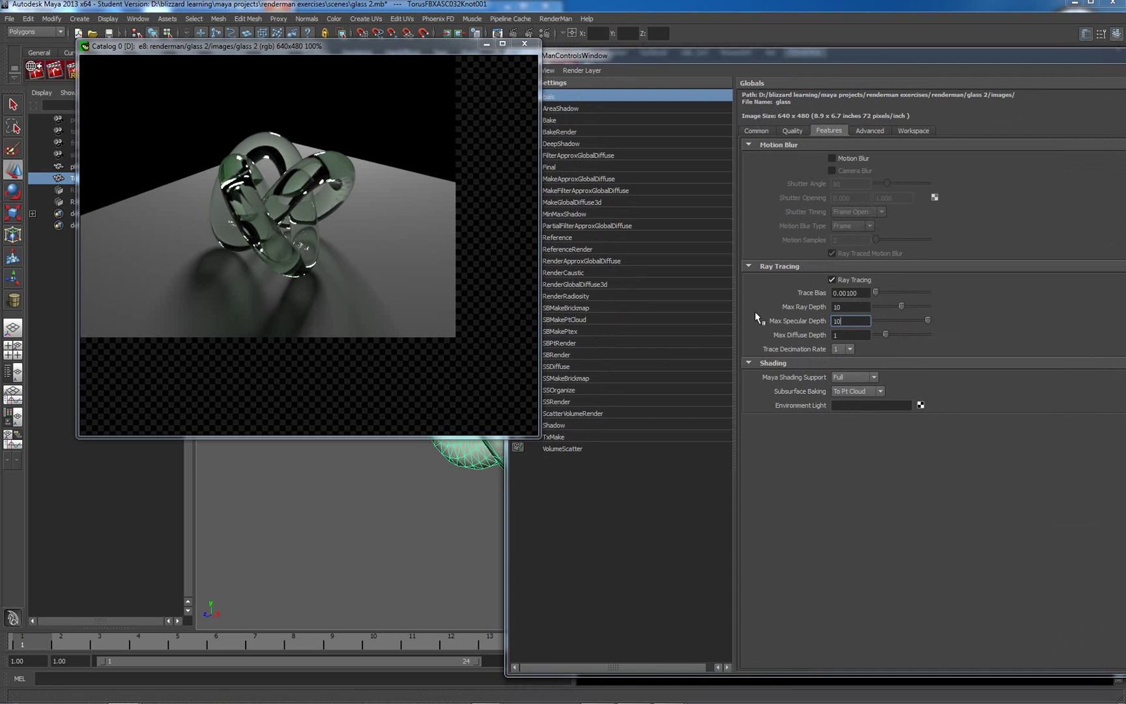
right_click(299, 148)
click(316, 153)
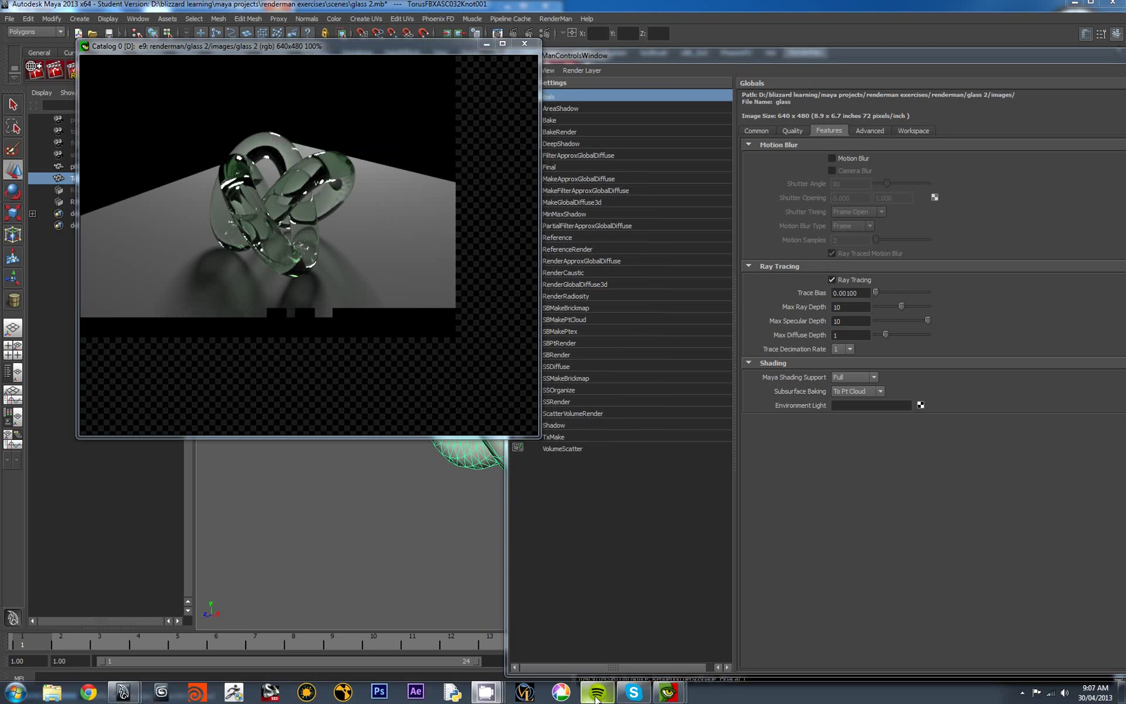
mouse_move(684, 694)
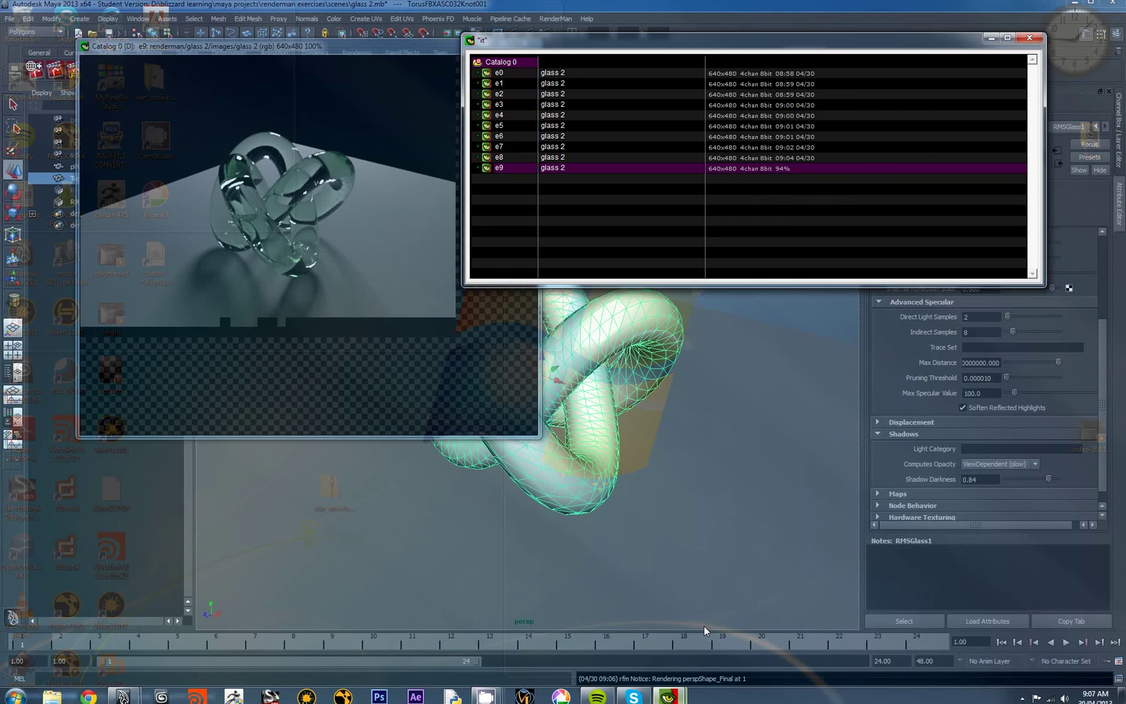
click(704, 625)
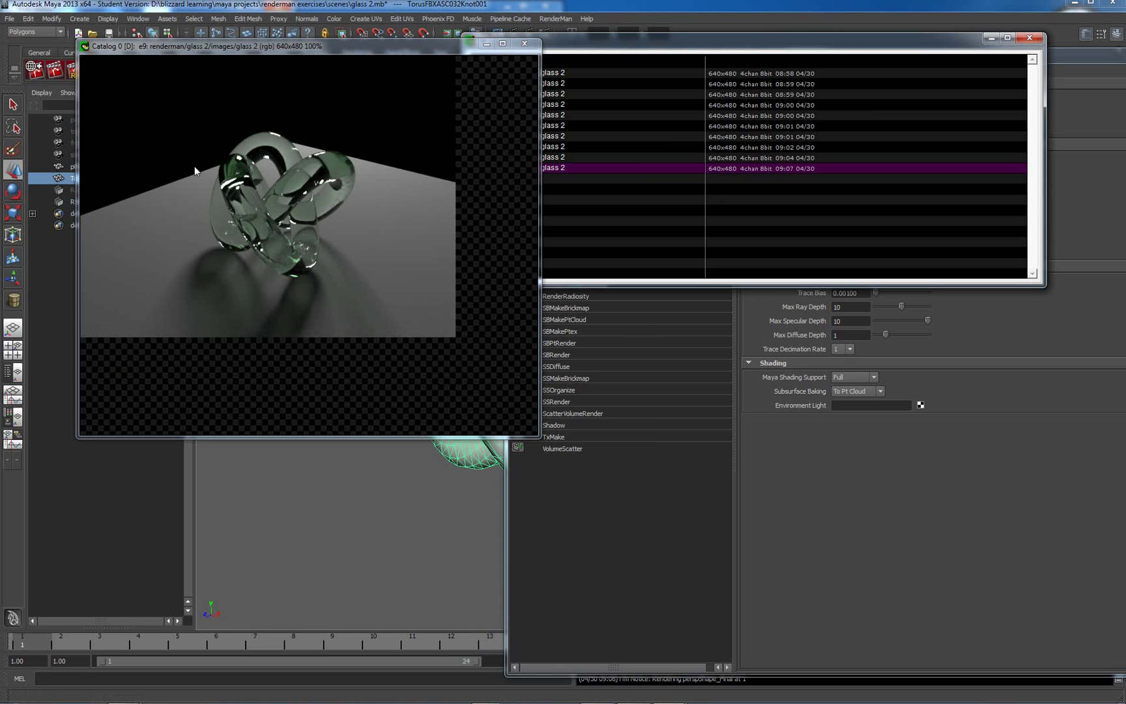
Flip between the 09:04 and 09:07 renders, ending on 09:07, then move the catalog aside
click(774, 157)
click(771, 168)
click(767, 161)
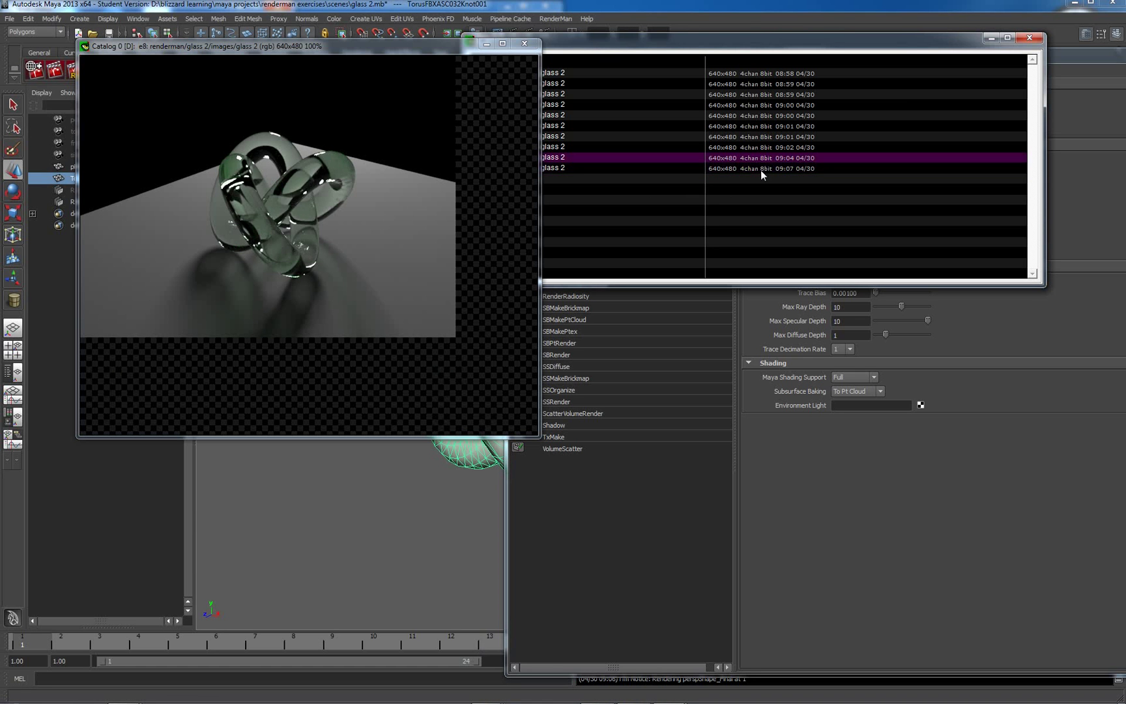
click(761, 168)
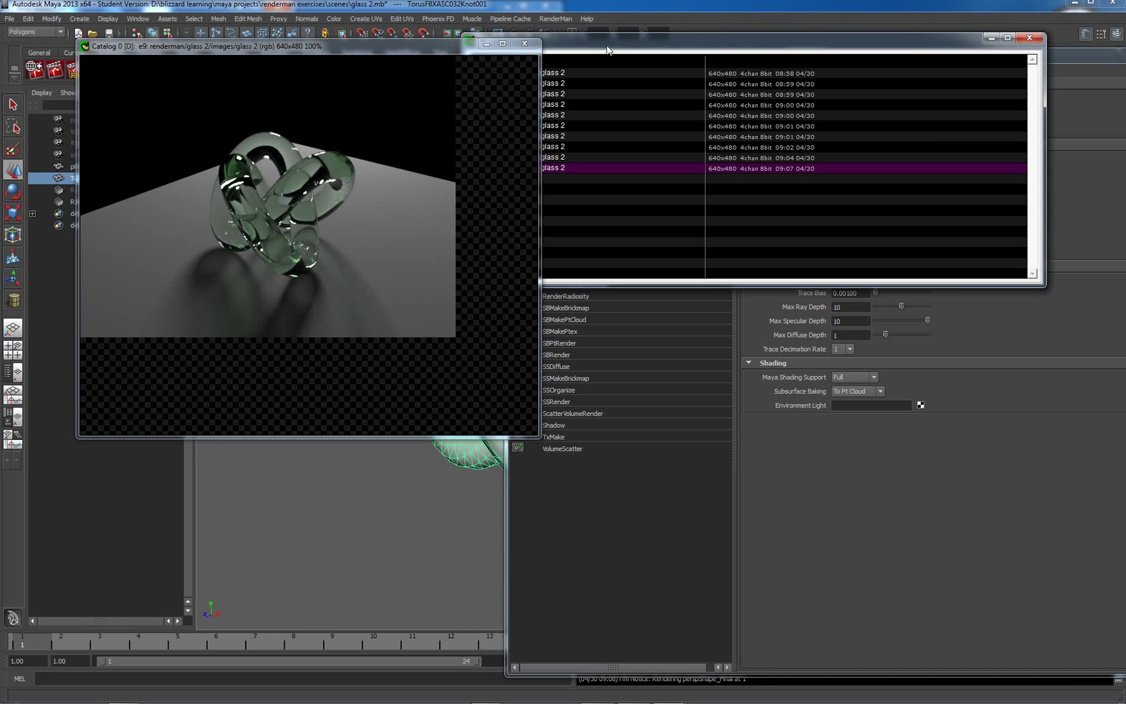
drag(607, 46, 1125, 255)
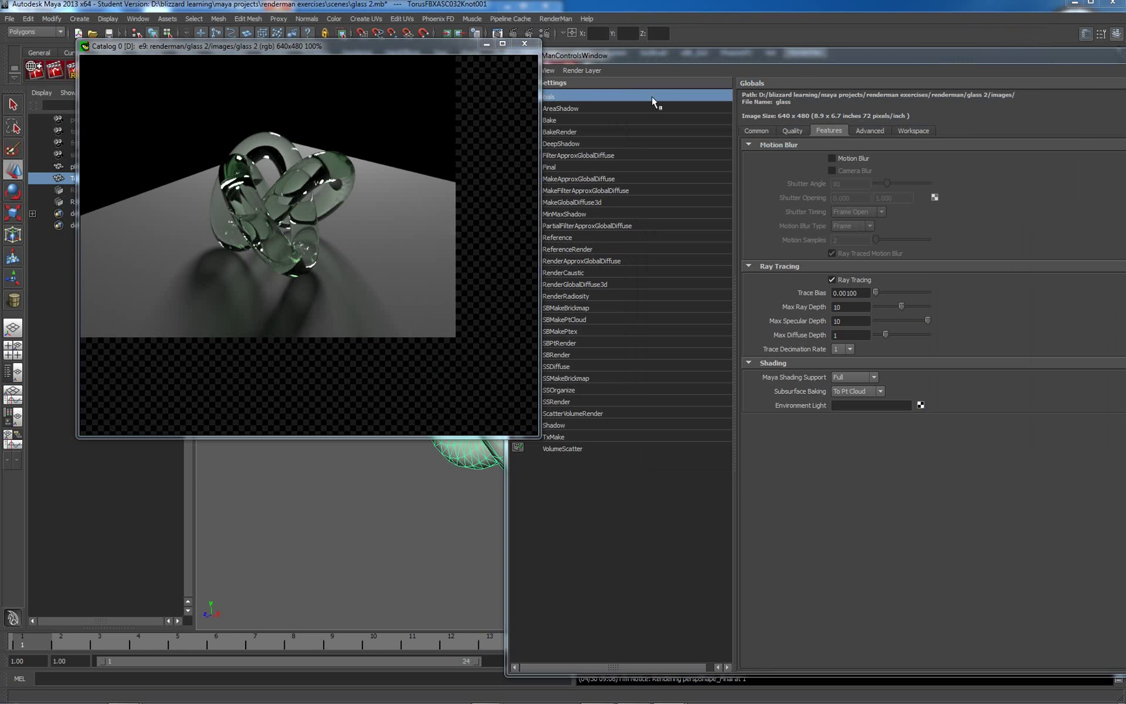
Collapse Advanced Specular and raise RMSGlass1's Importance threshold from 0.100 to 0.300
drag(649, 52, 1125, 326)
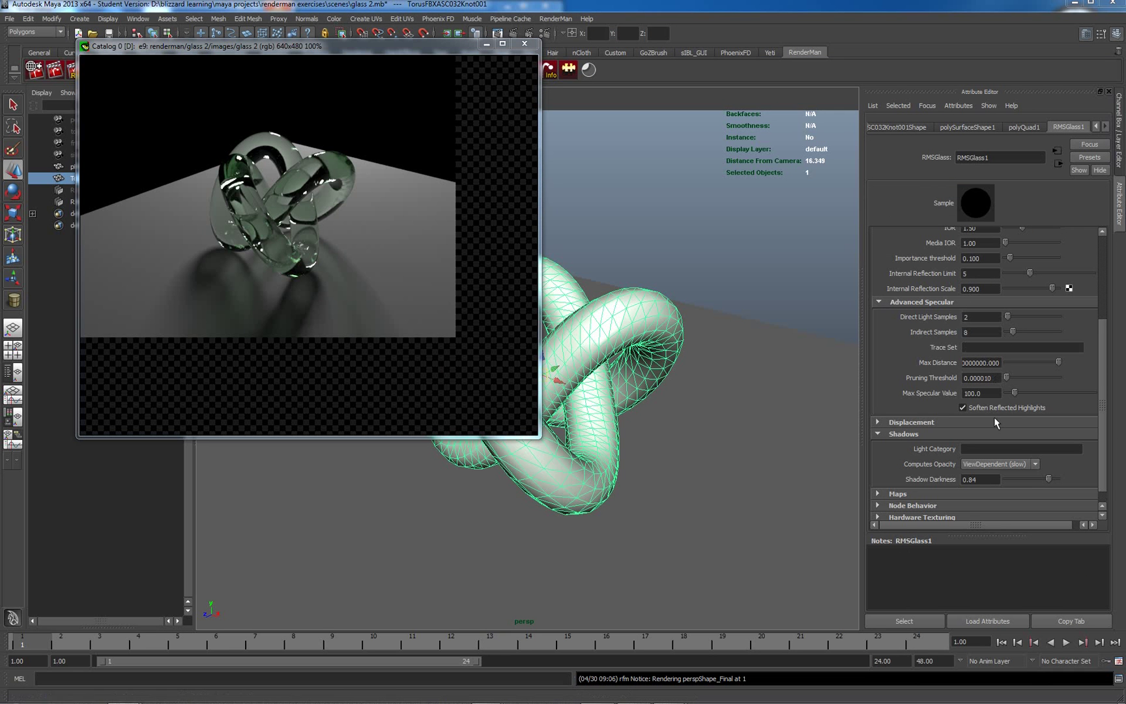
click(878, 303)
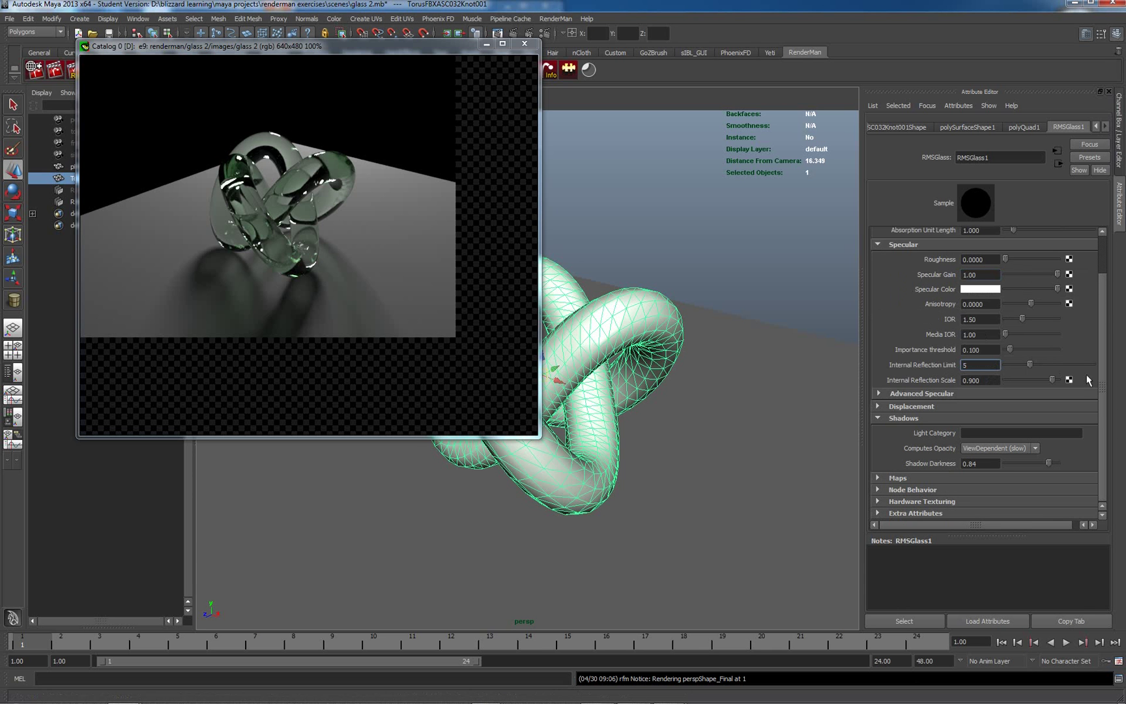
click(982, 349)
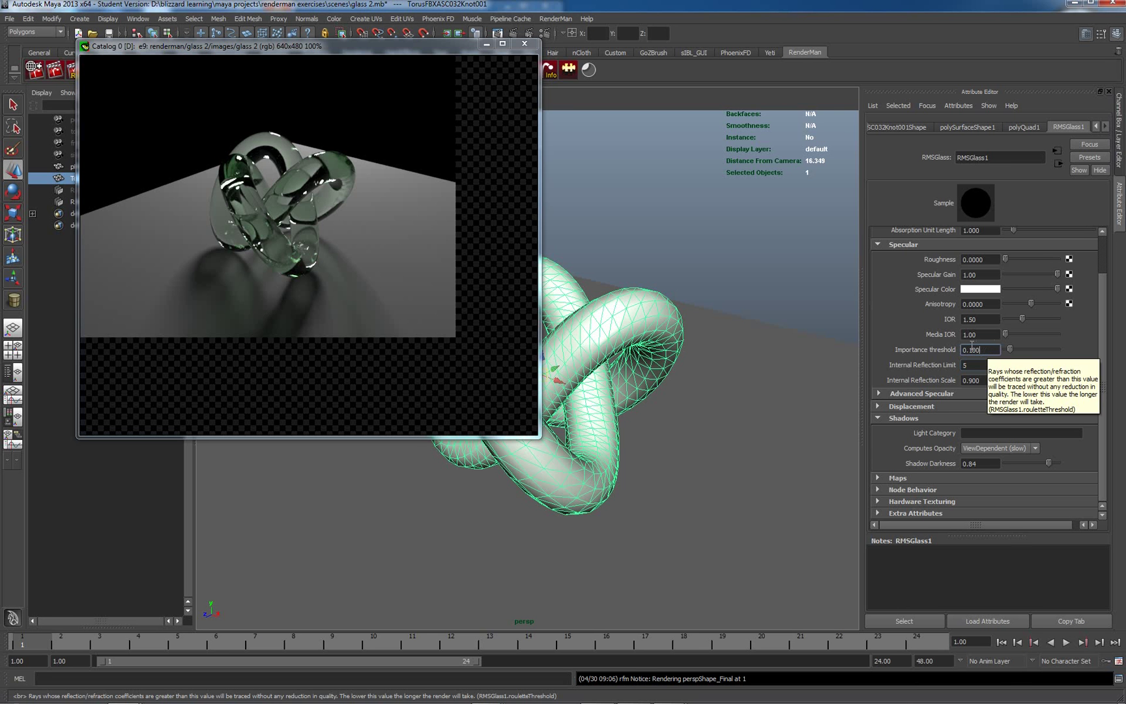
drag(969, 350, 998, 349)
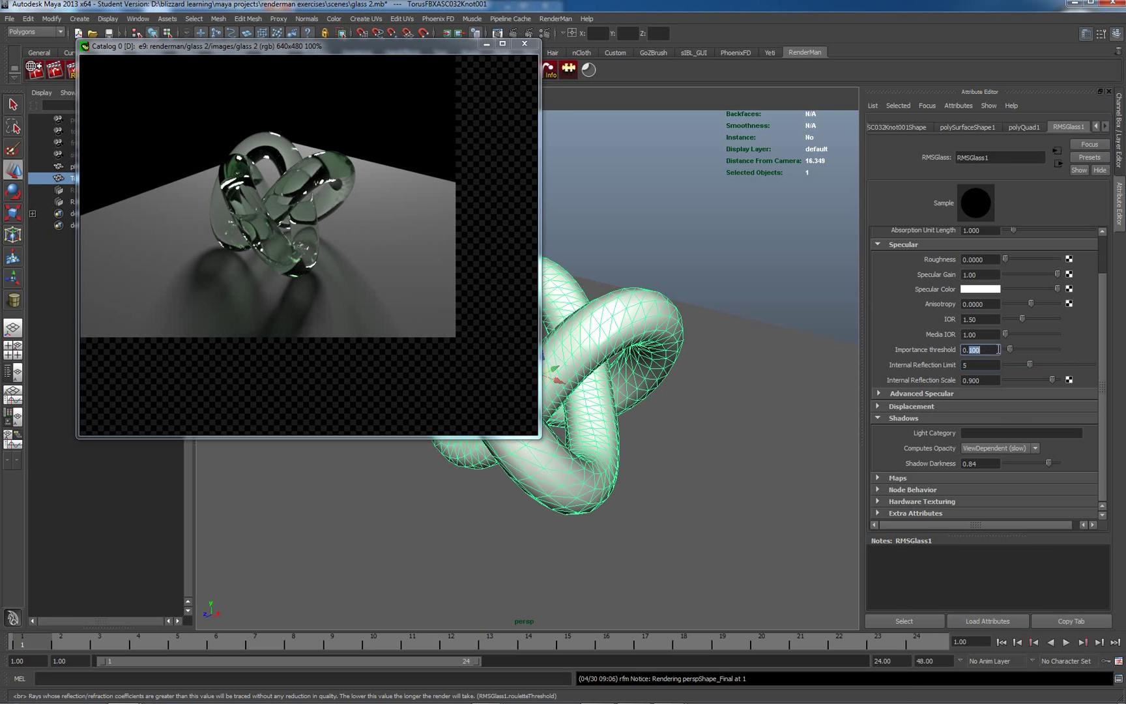
text(3)
key(Return)
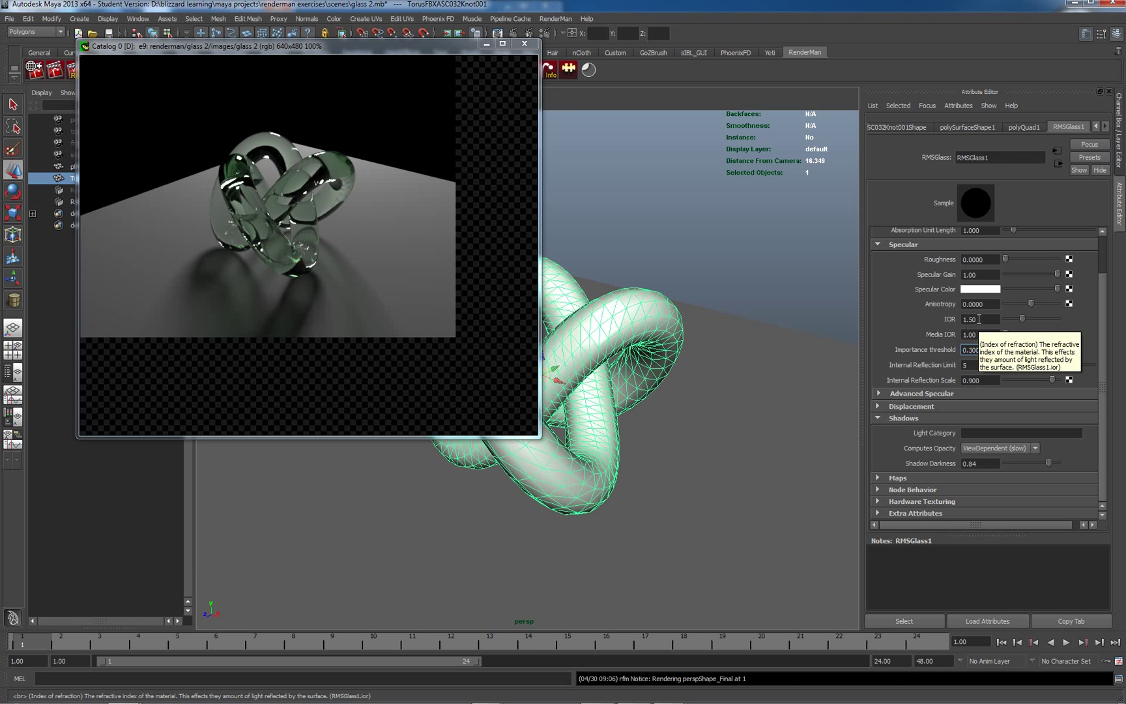
click(984, 304)
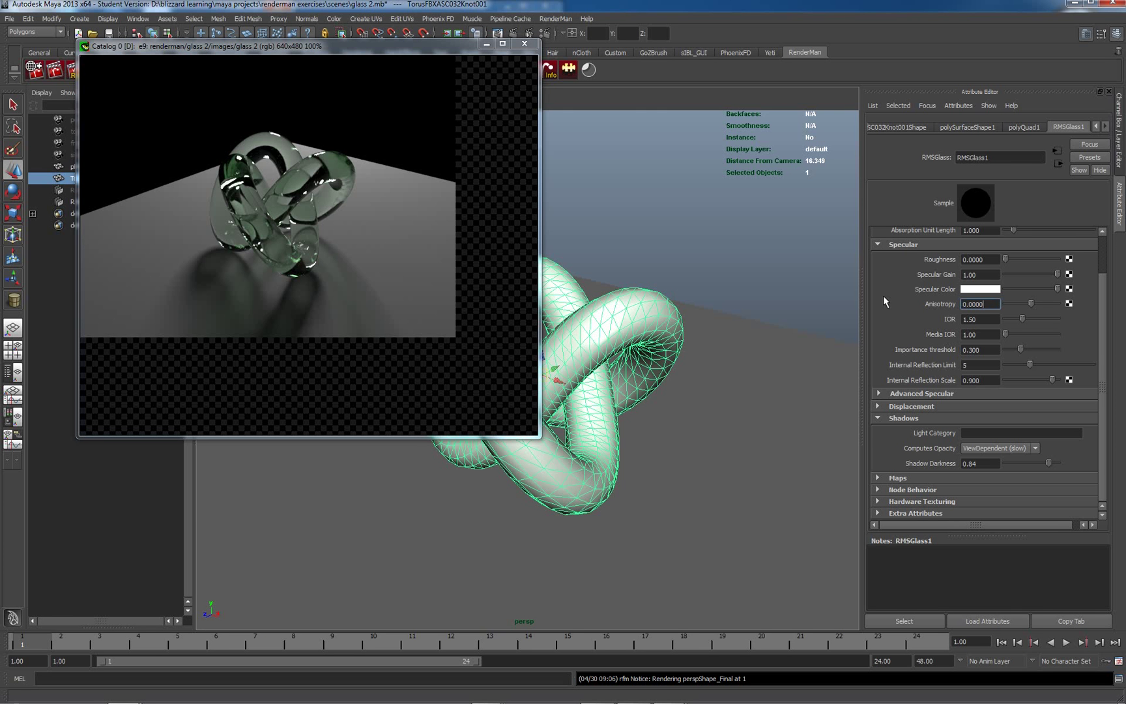
Lower Specular Gain to 0.50 and mark a crop region over the knot's upper-left
click(979, 275)
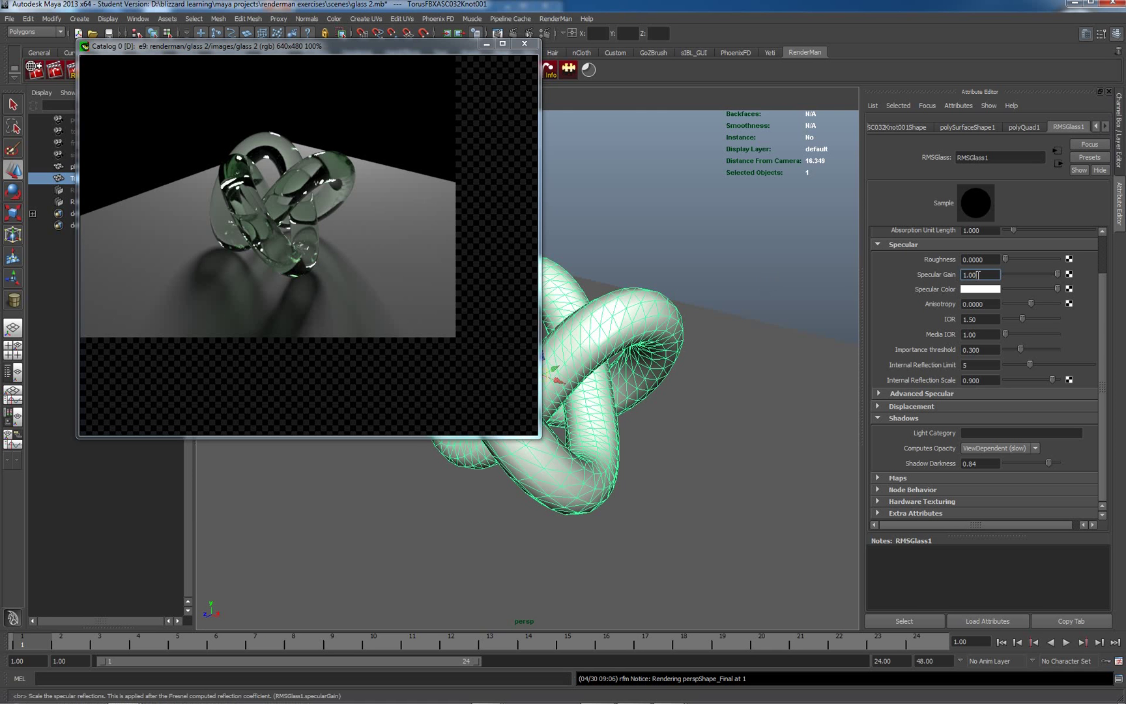
drag(978, 275, 959, 275)
text(.)
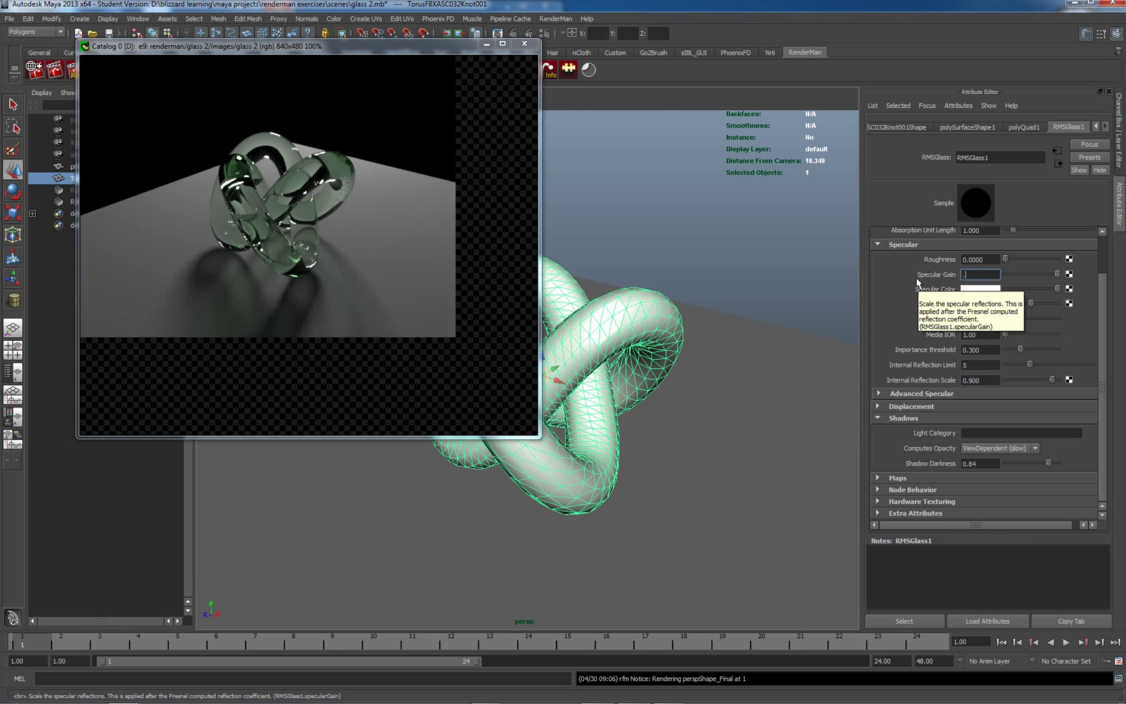
text(5)
key(Return)
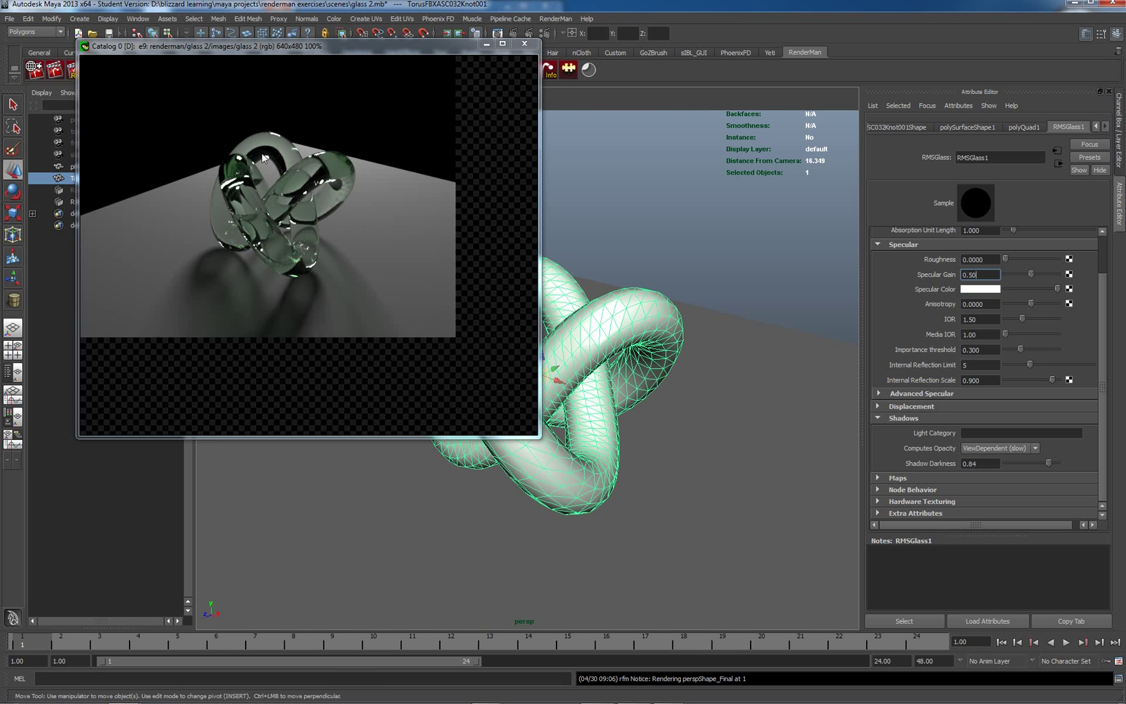
drag(209, 160, 281, 229)
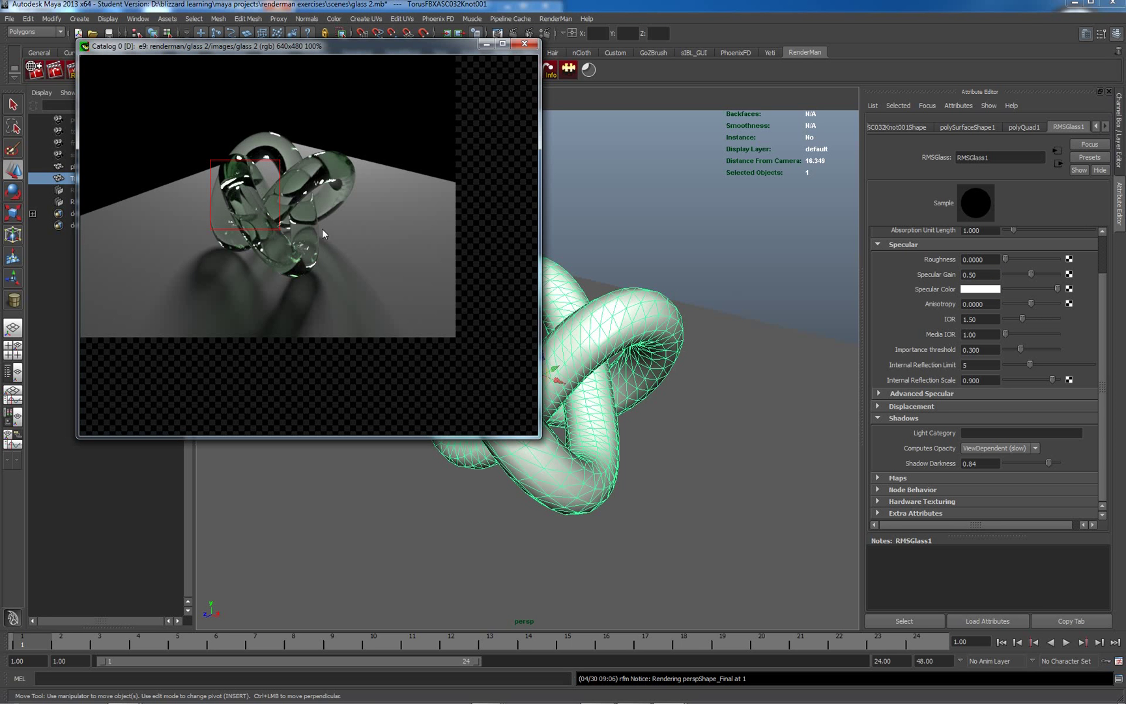
right_click(241, 194)
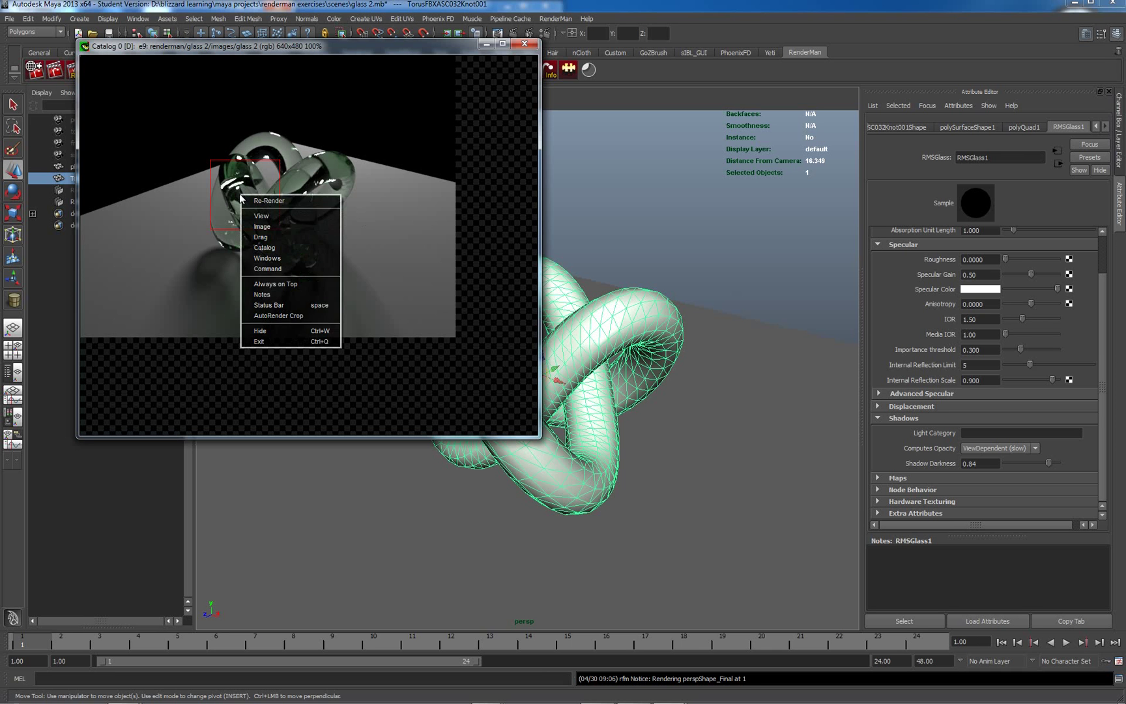
Re-render the crop as e10, compare it with e9, and reopen the Specular Gain field
click(274, 201)
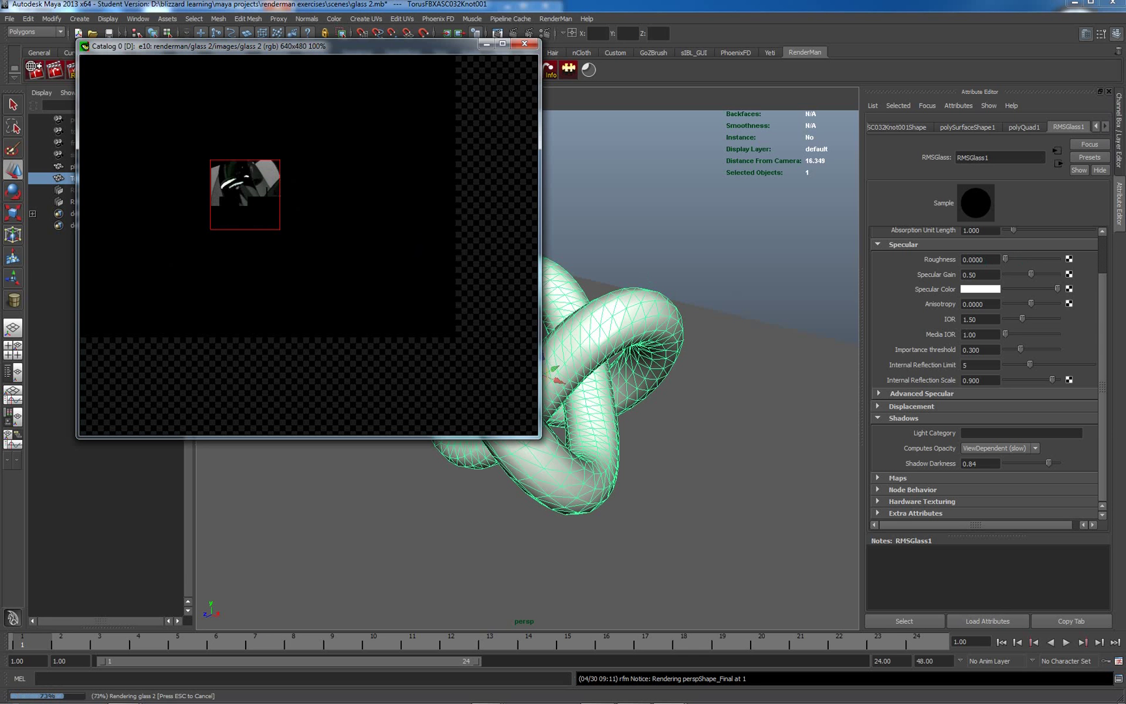
drag(930, 161, 599, 99)
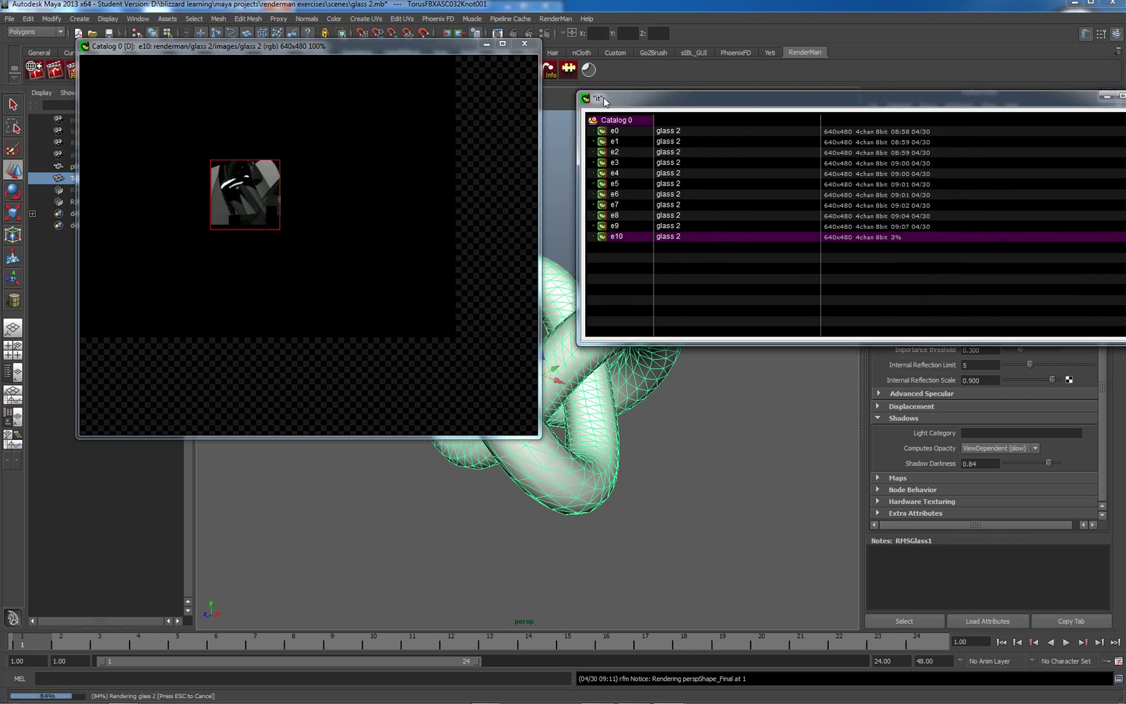
click(668, 225)
click(666, 237)
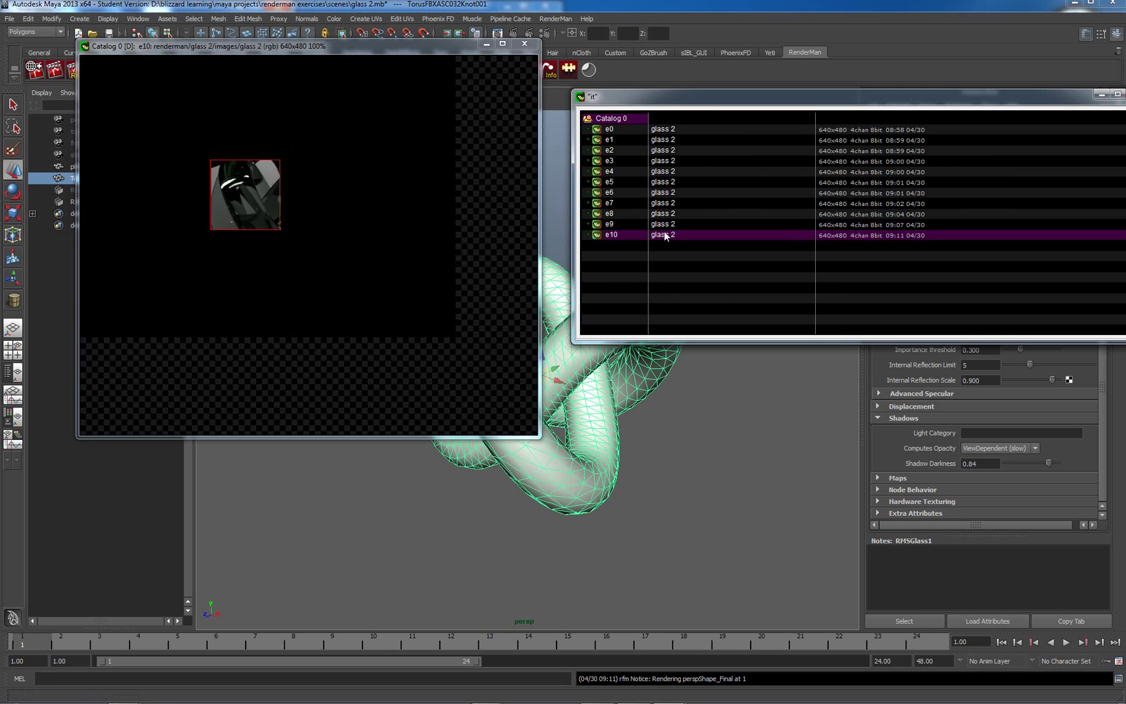
click(666, 226)
click(666, 237)
drag(704, 97, 769, 116)
click(964, 287)
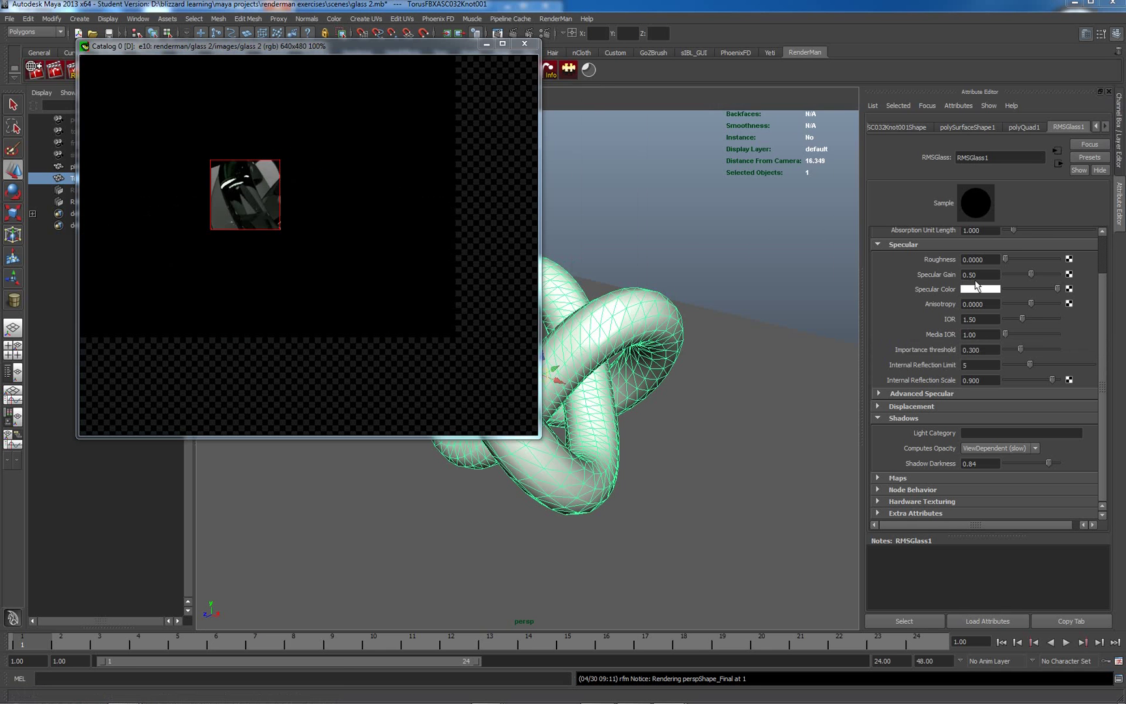
double_click(965, 274)
Restore Specular Gain to 1.00 and uncheck Soften Reflected Highlights under Advanced Specular
text(1)
key(Return)
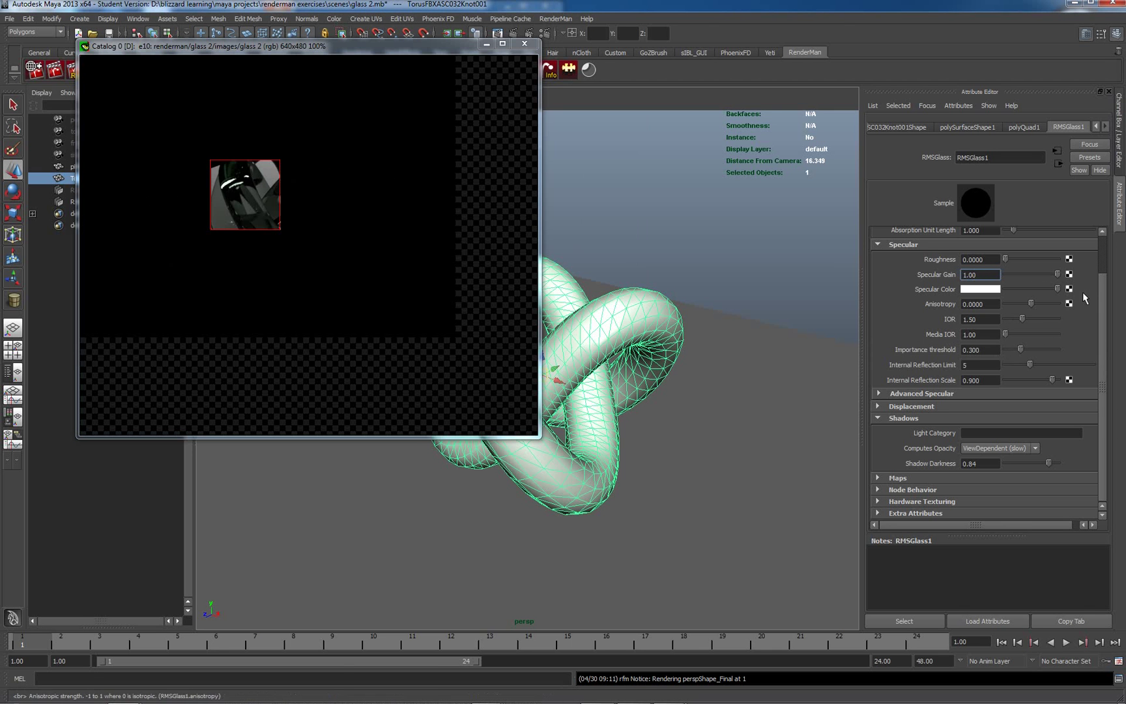
click(919, 392)
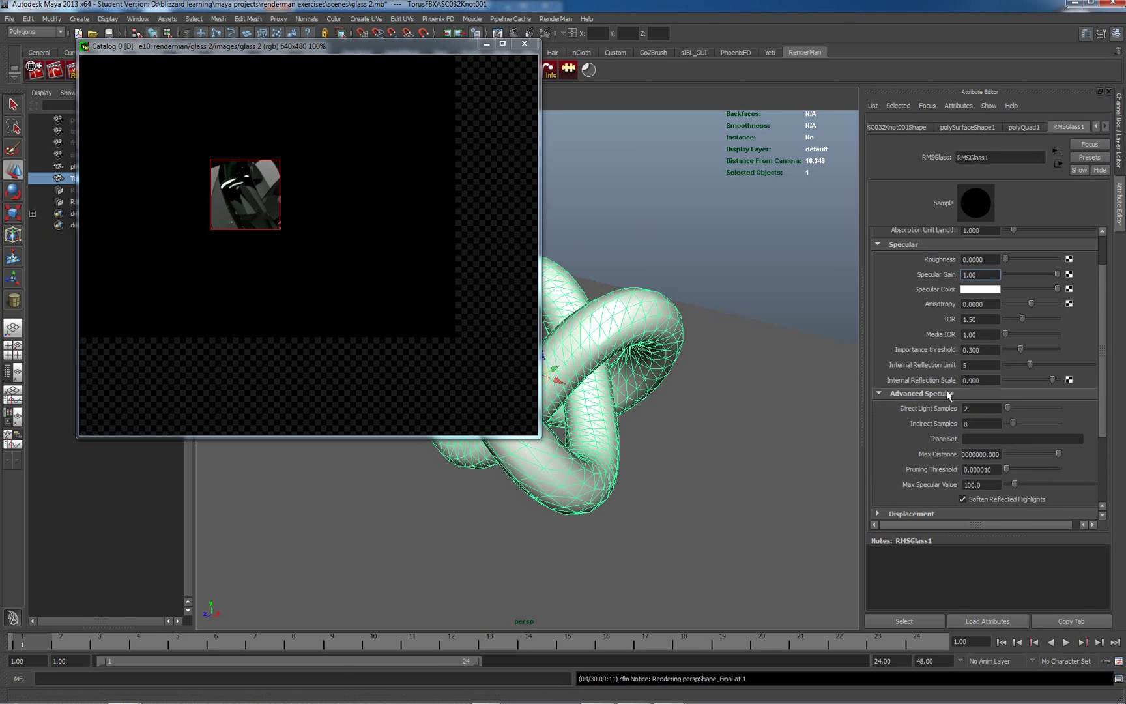
scroll(1105, 355, down, 3)
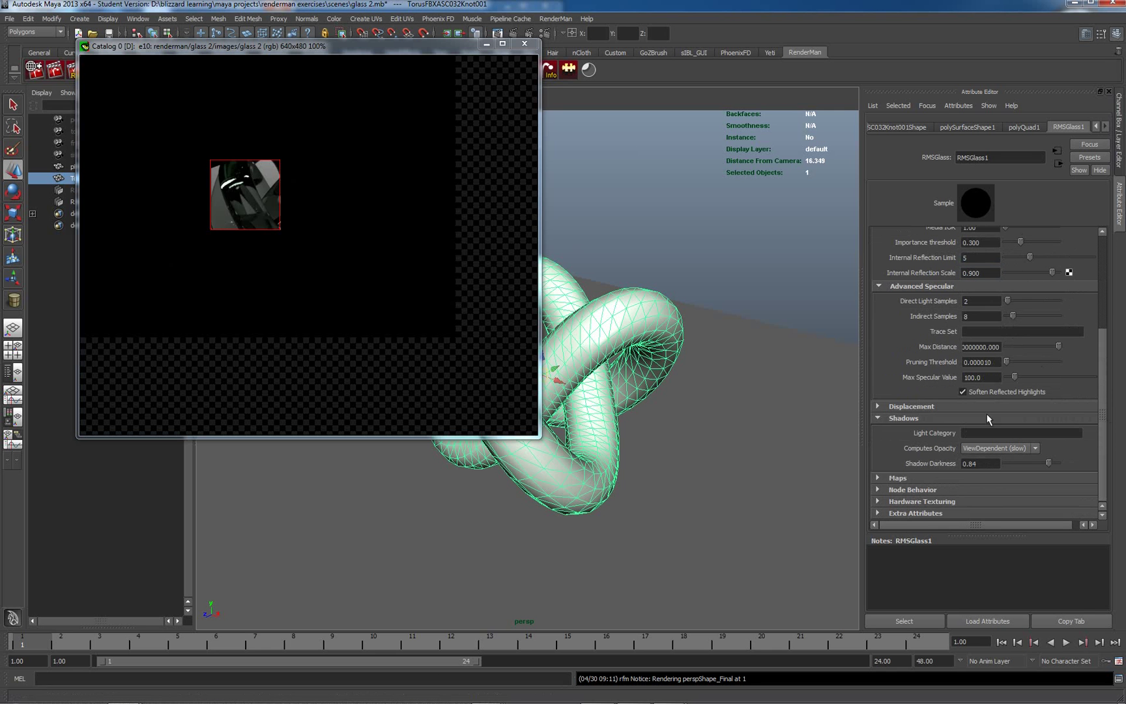
click(962, 392)
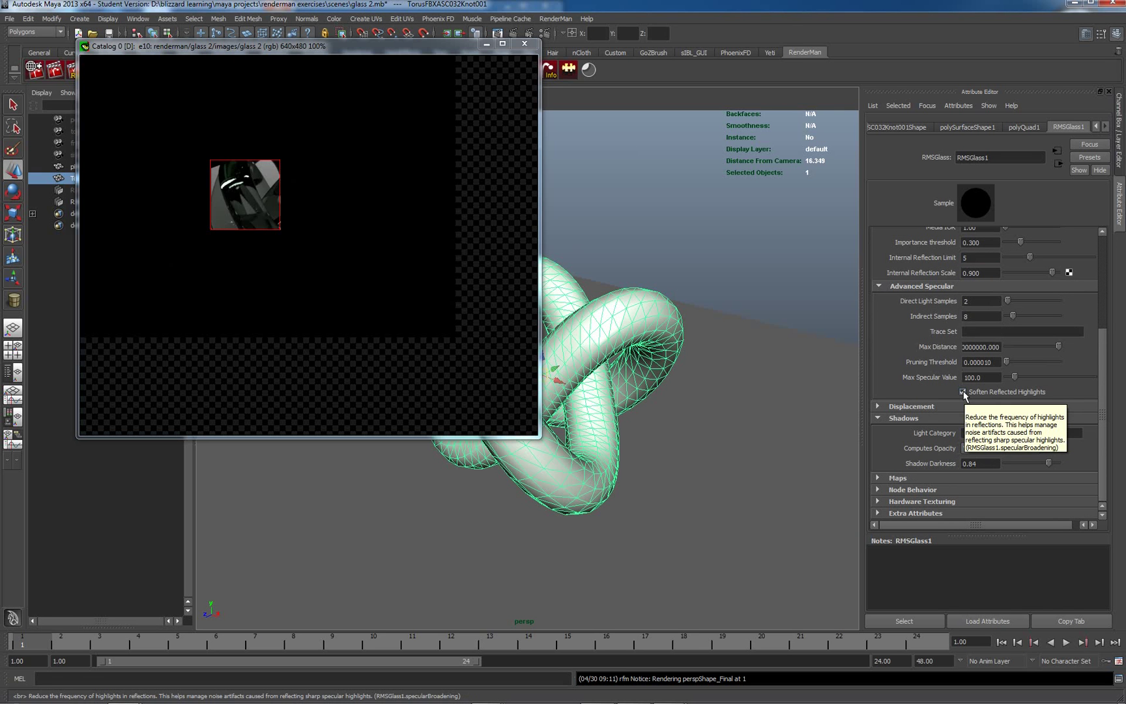
click(963, 391)
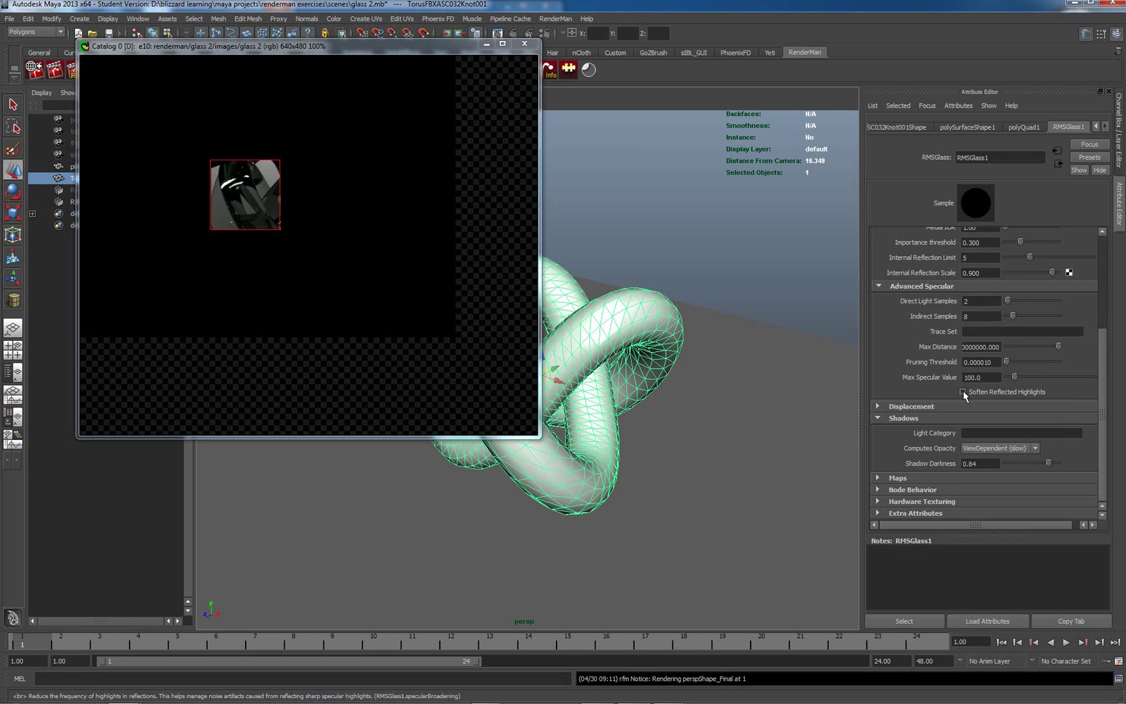
Re-render the crop as e11 without softened highlights and place the catalog beside it
right_click(245, 204)
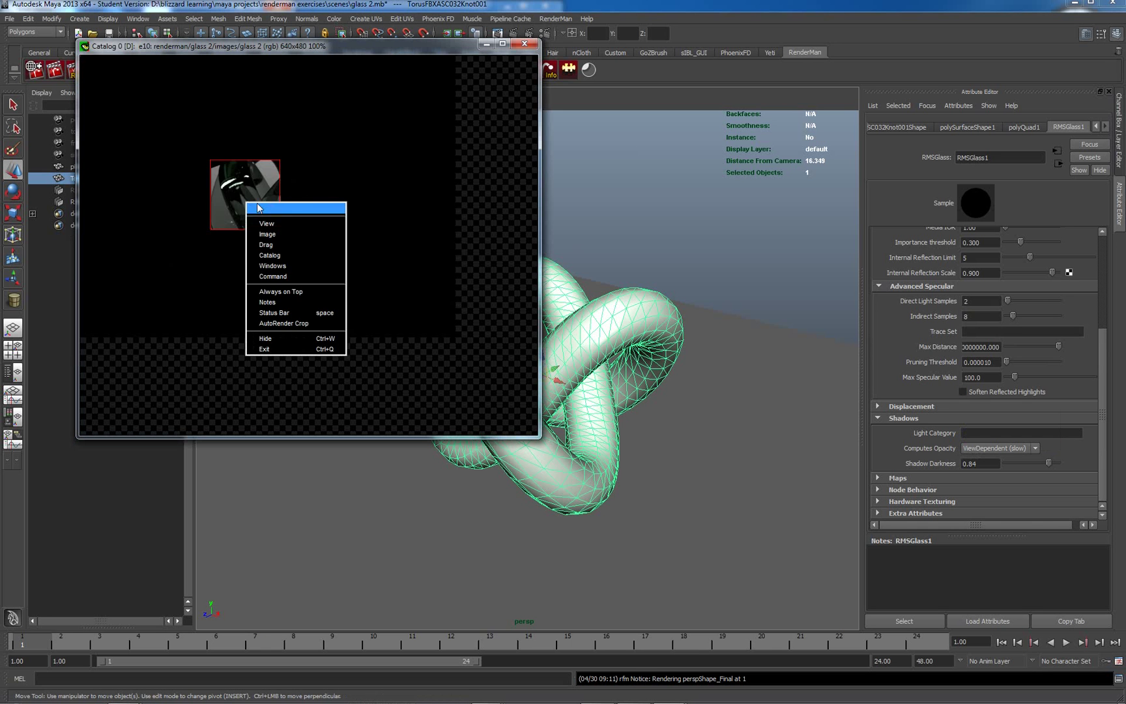
click(264, 209)
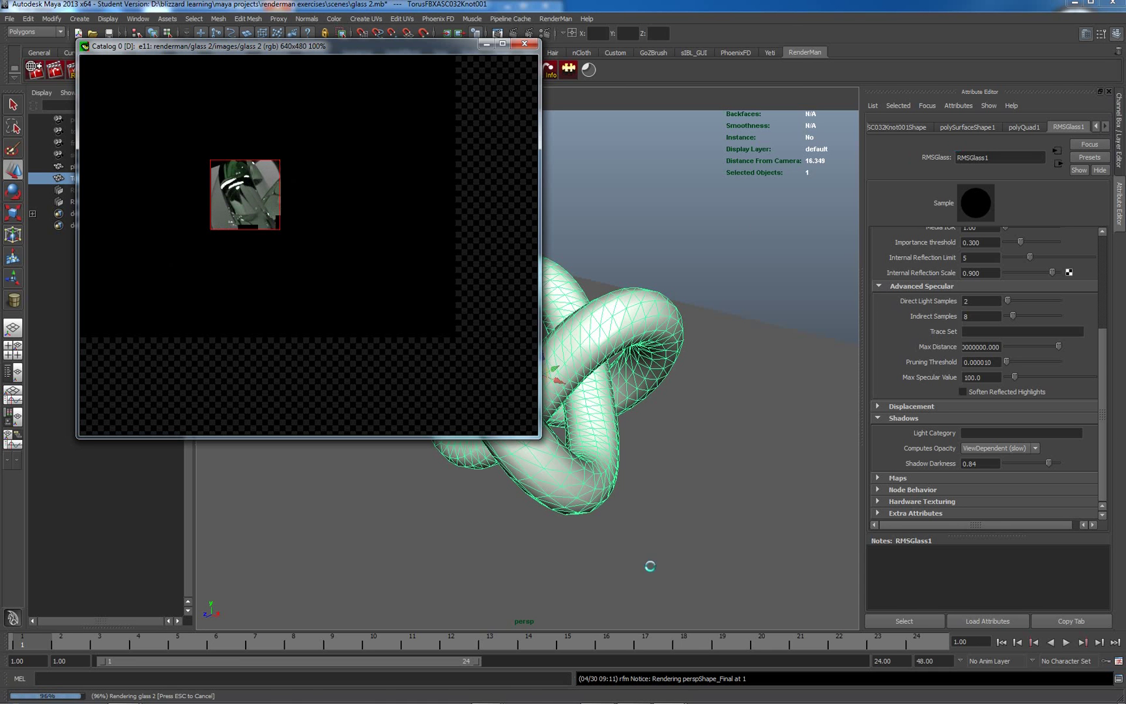
mouse_move(648, 699)
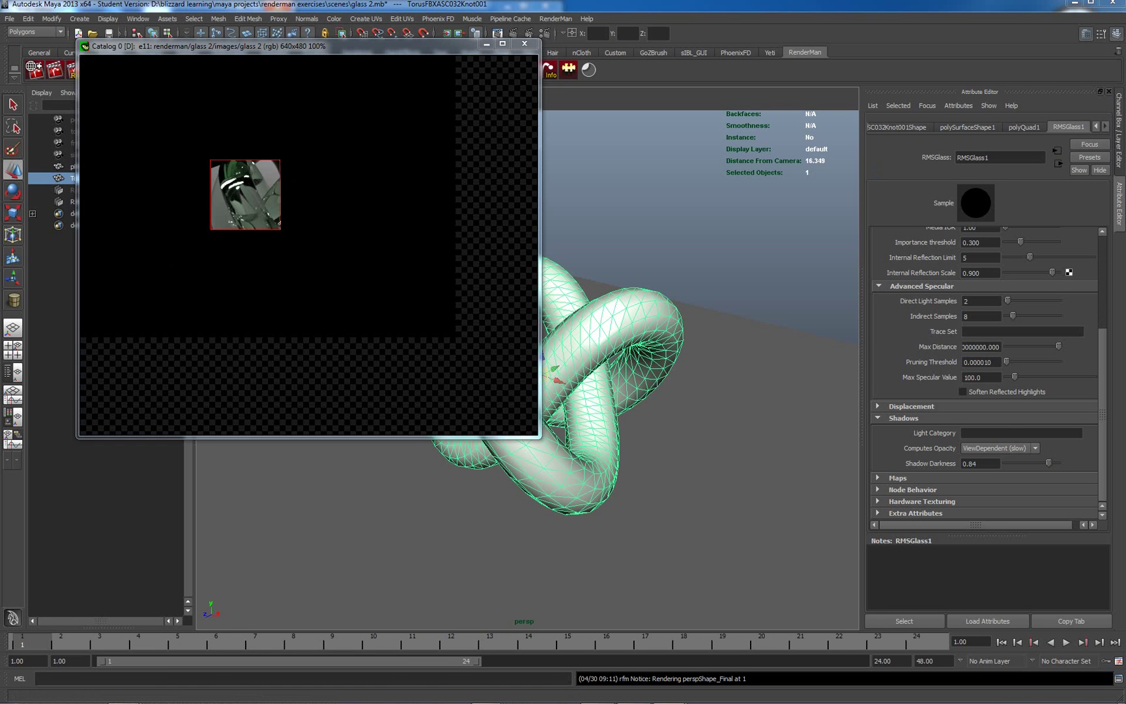
drag(831, 135, 716, 129)
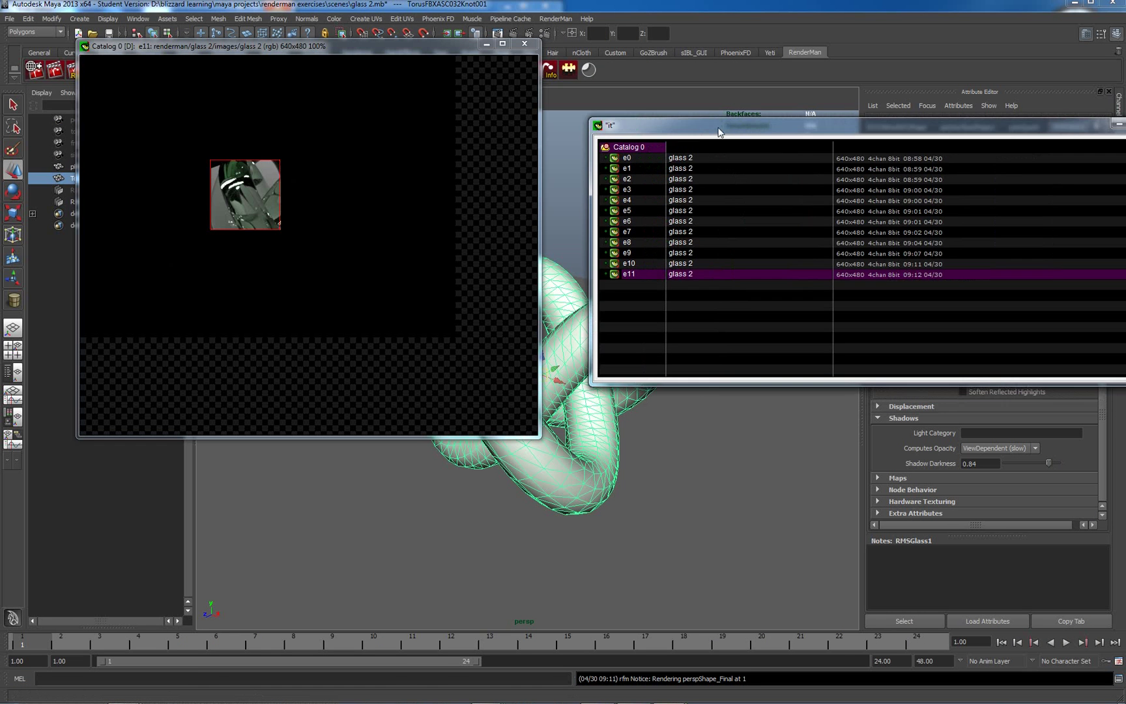
Compare e11 against e10 and e9, close the catalog, and re-enable Soften Reflected Highlights
click(682, 264)
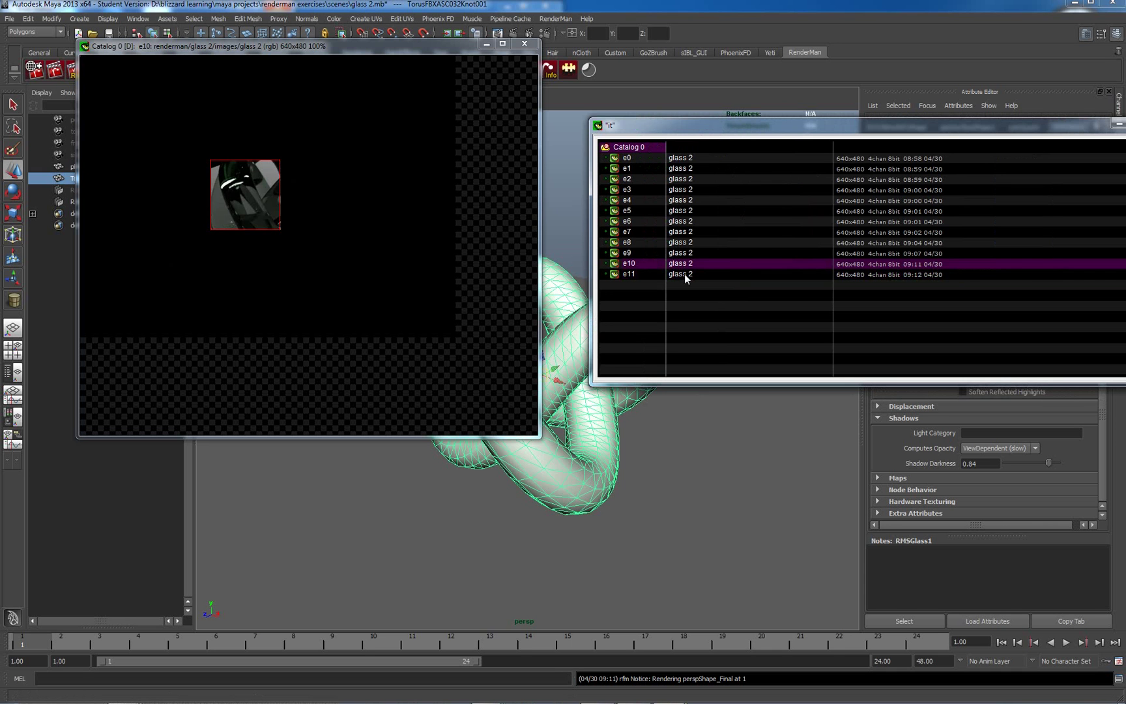
click(684, 252)
click(685, 274)
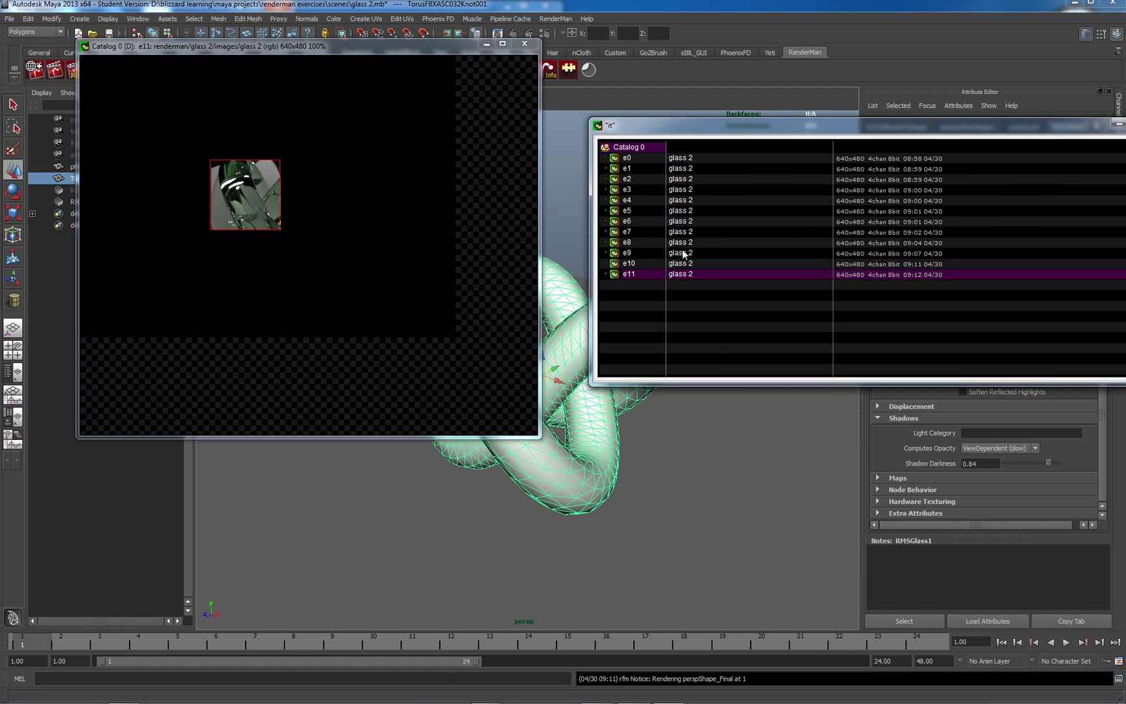
click(683, 254)
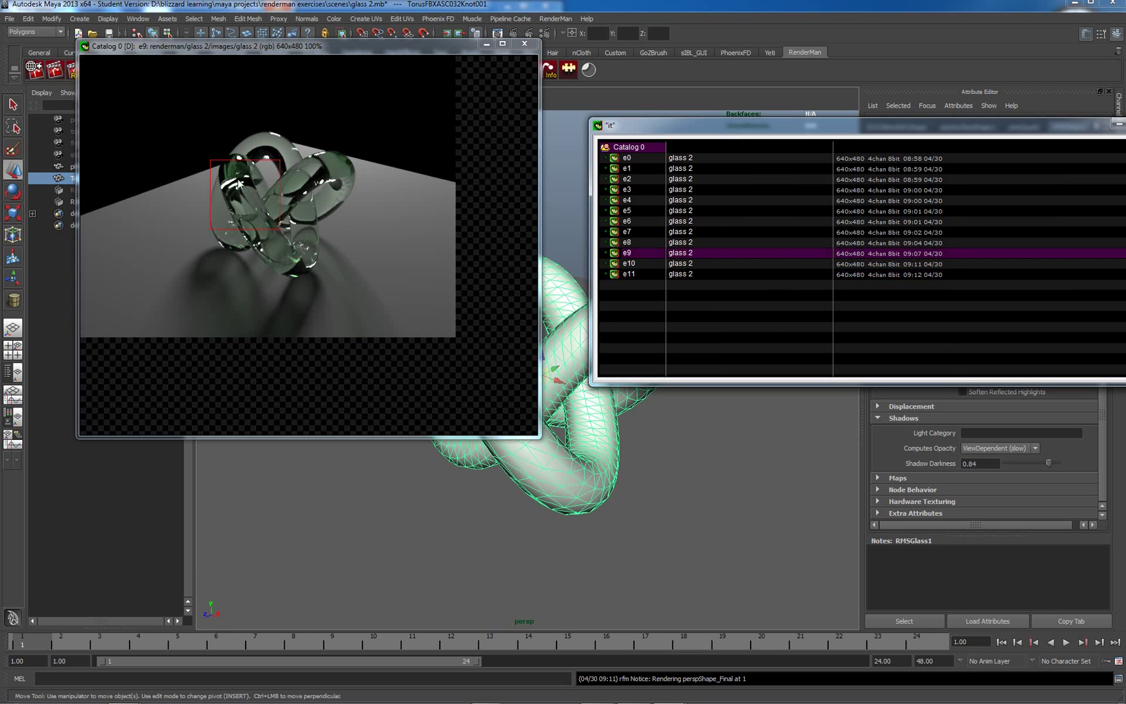
click(678, 275)
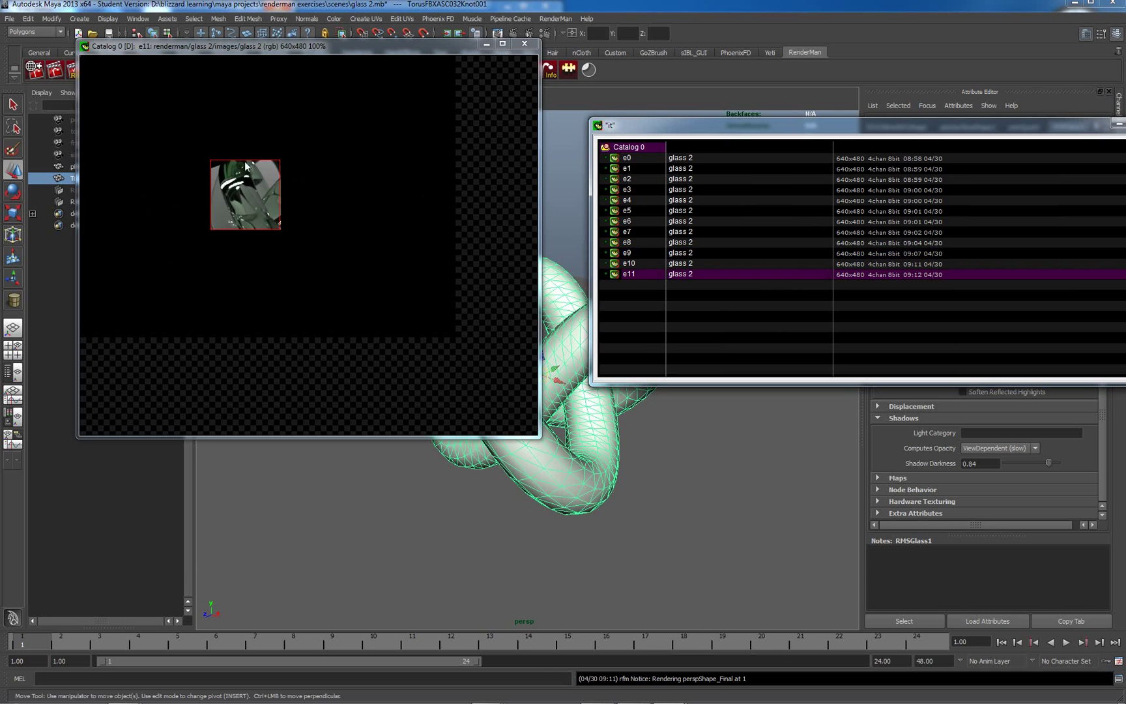
click(678, 254)
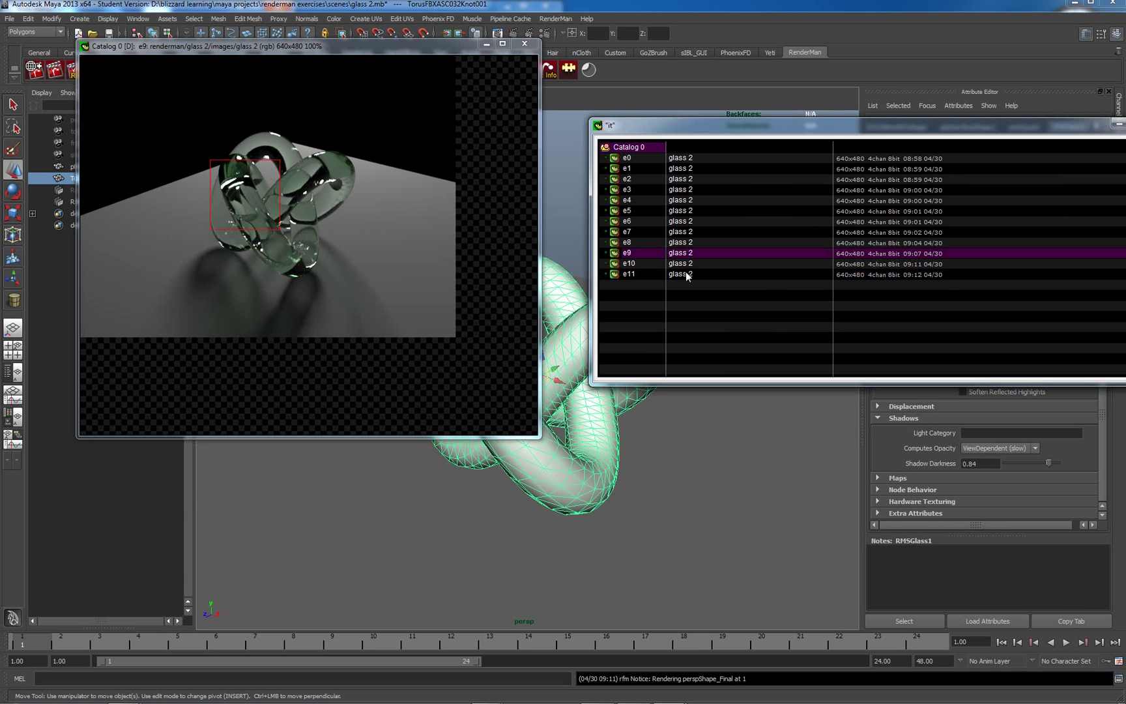
click(686, 274)
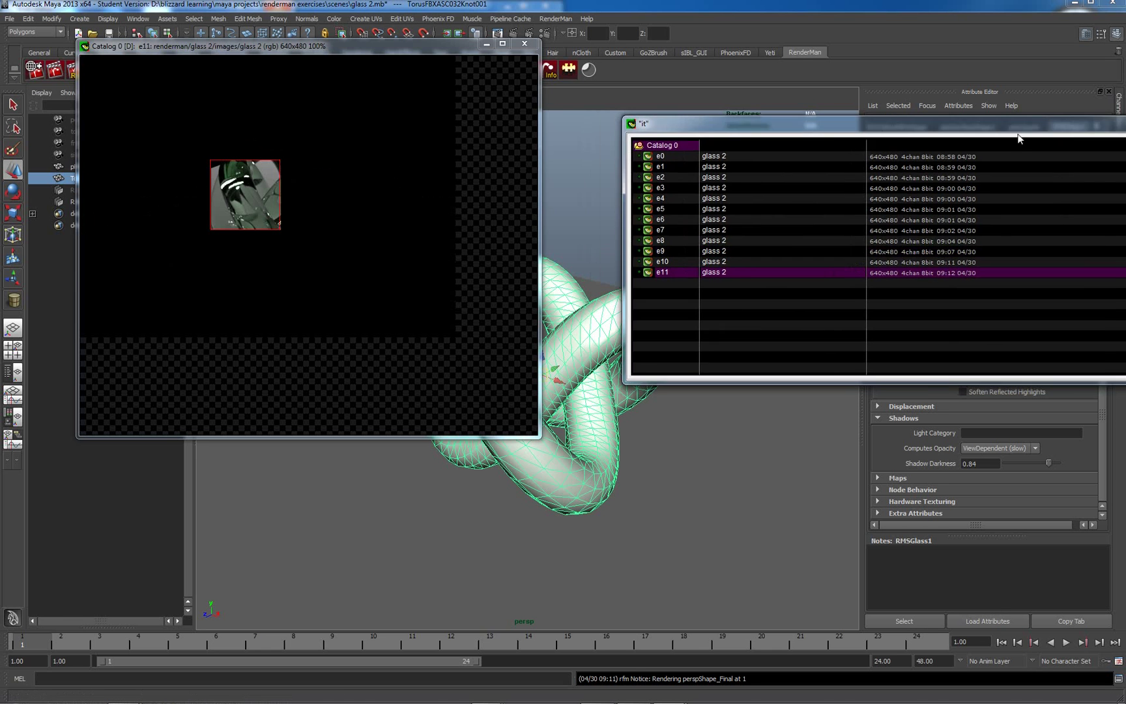
click(1117, 124)
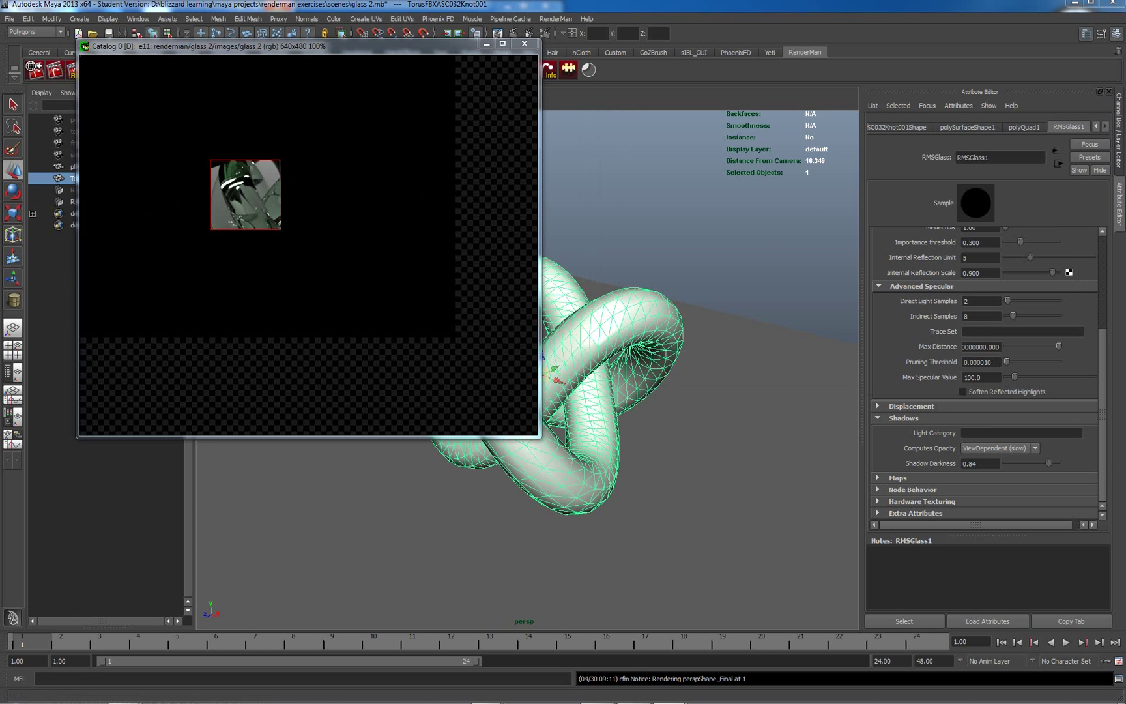
click(963, 391)
Re-render the crop as e12 with softened highlights and zoom into the image
right_click(279, 214)
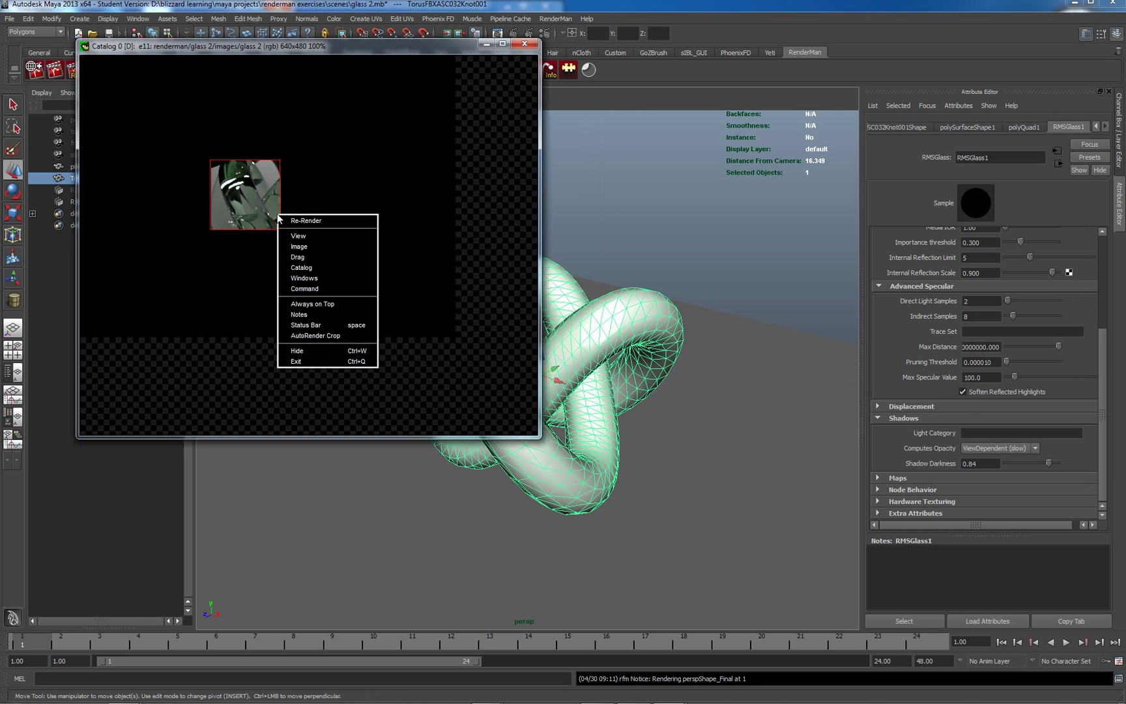
click(306, 220)
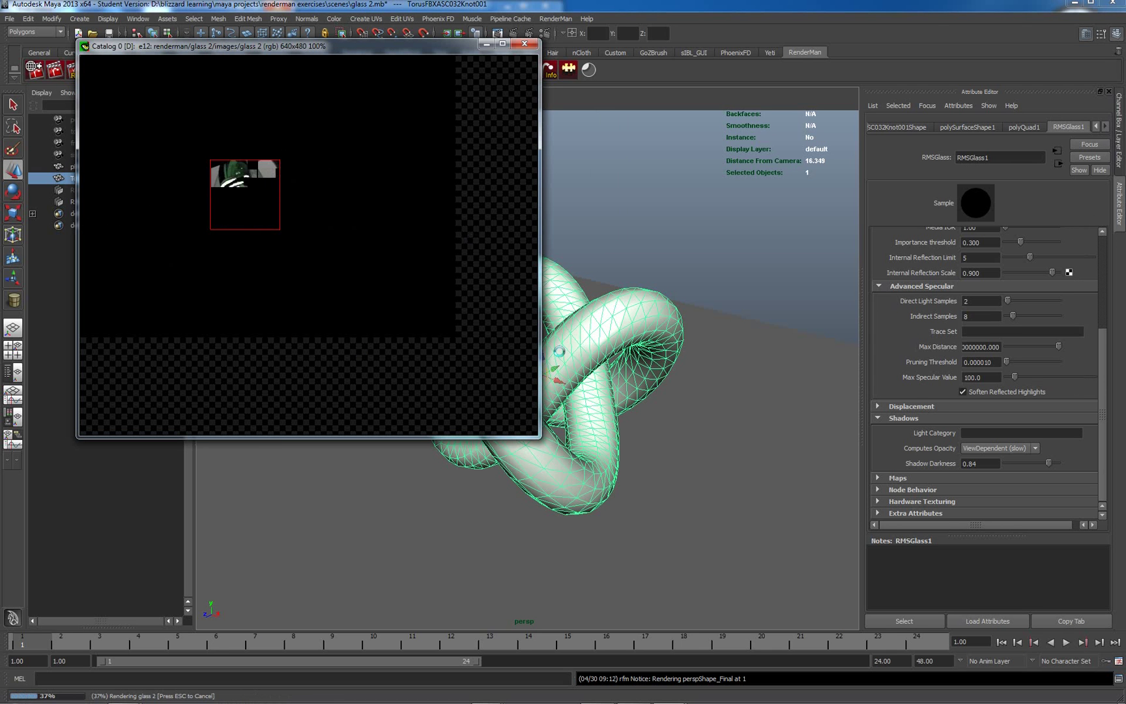
mouse_move(687, 698)
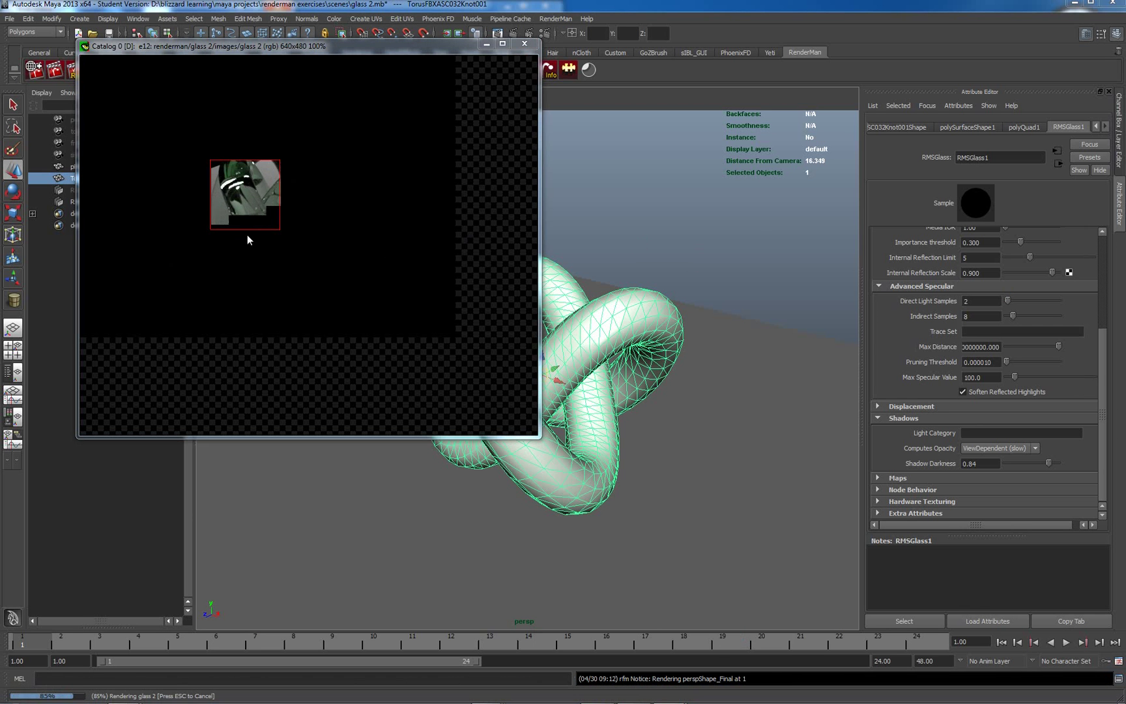
scroll(248, 234, up, 2)
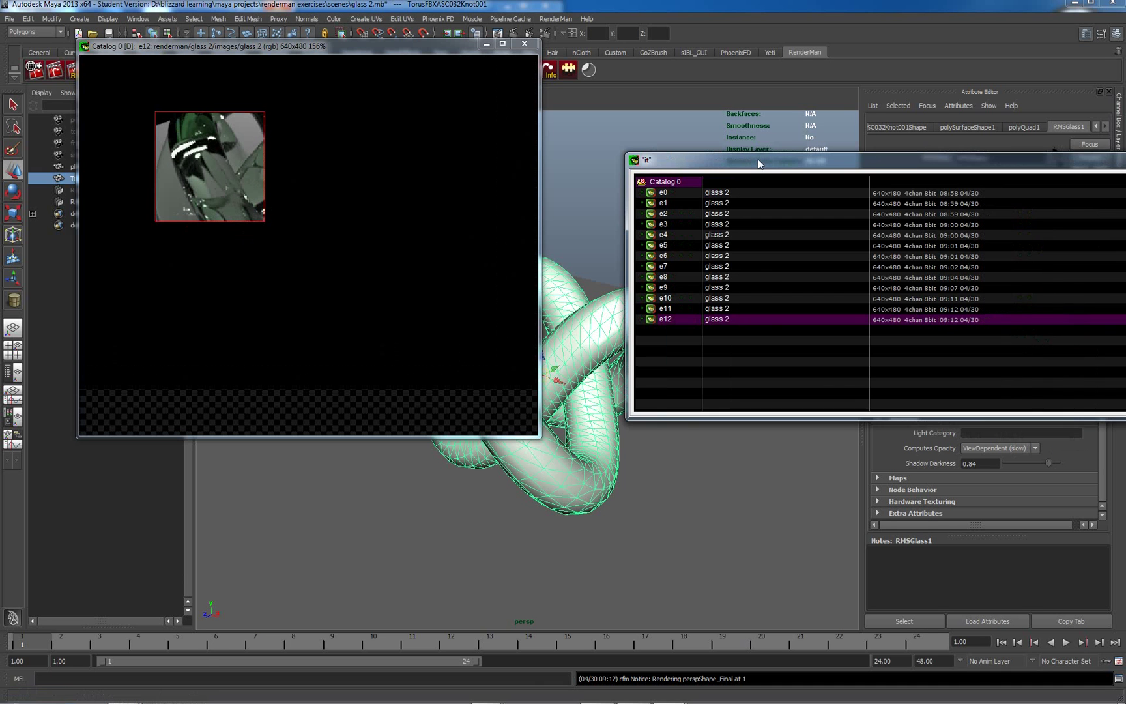
Toggle between the e11 and e12 crop renders in the catalog, ending on e11
key(Up)
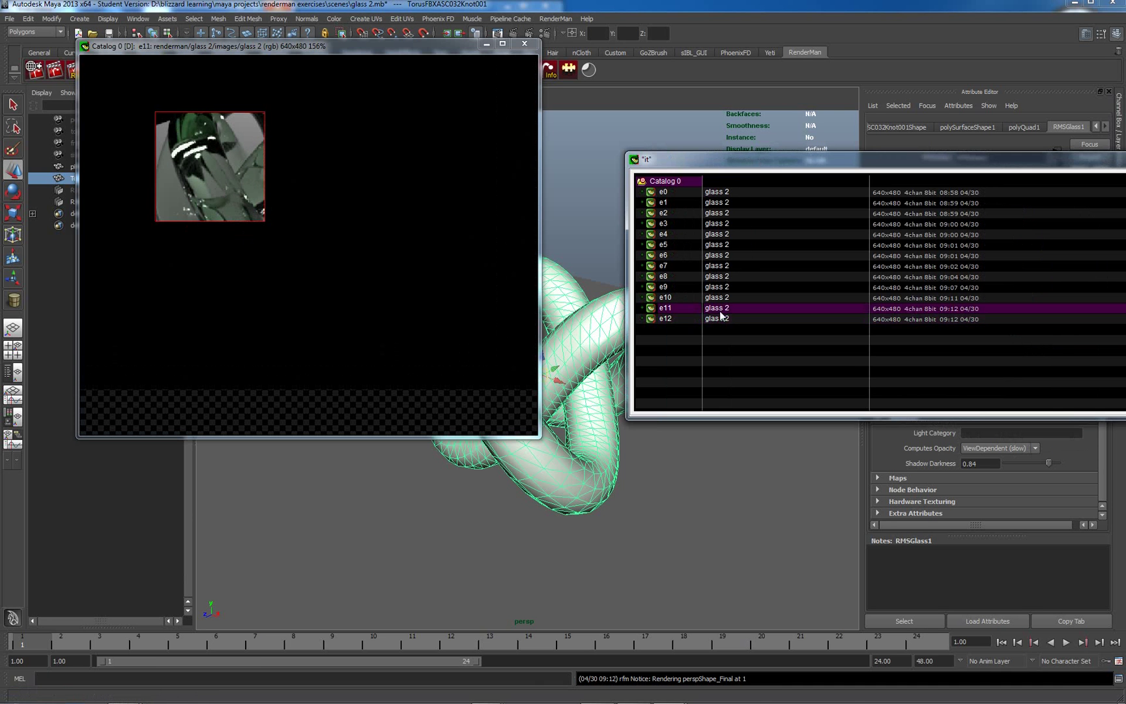
key(Down)
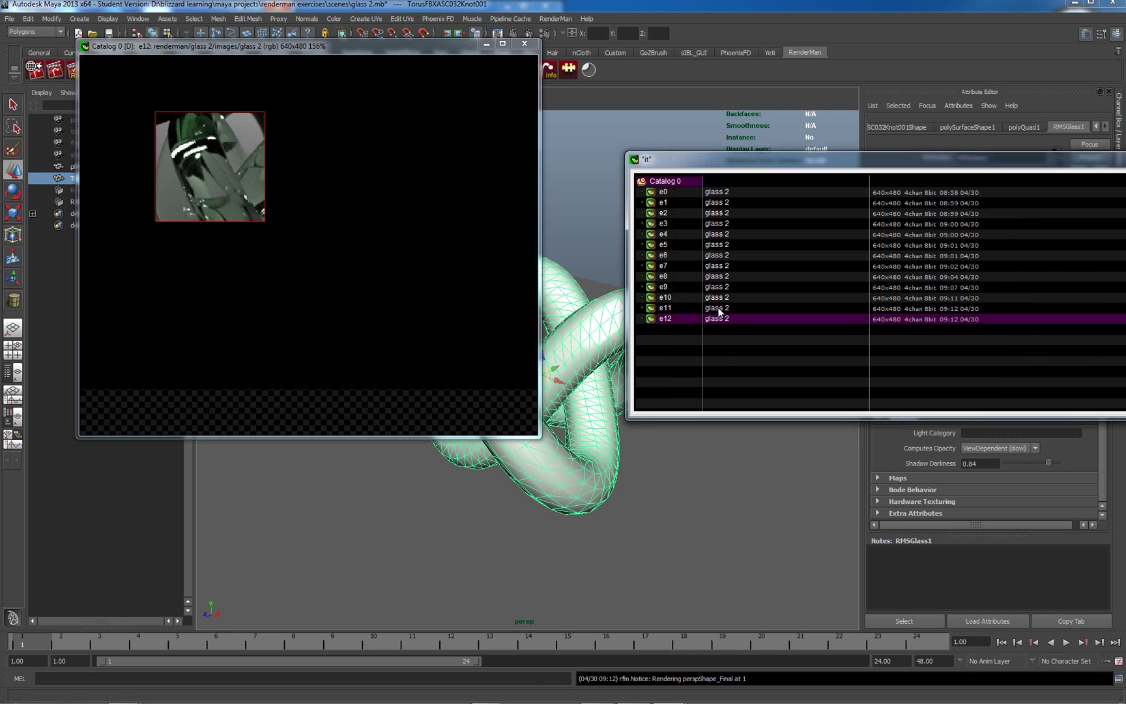
key(Up)
key(Down)
key(Up)
key(Down)
key(Up)
Move the it catalog list to the right and bring RMSGlass1's Specular and Advanced Specular settings into view
drag(810, 163, 1125, 172)
drag(1105, 372, 1102, 405)
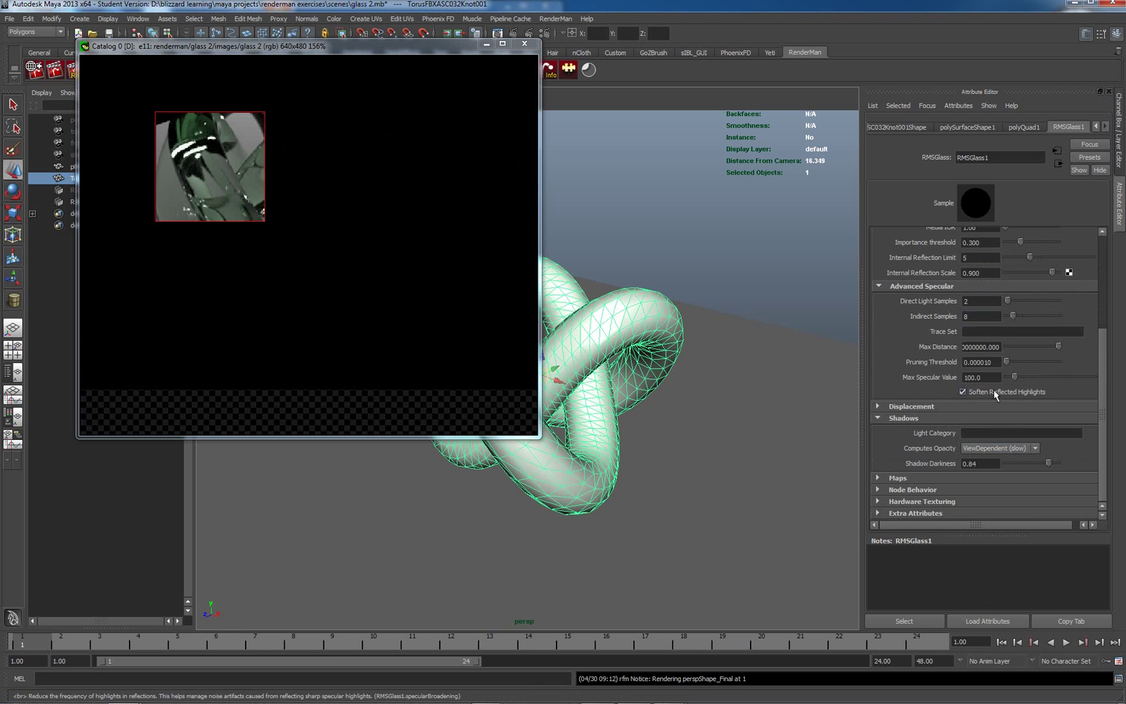
drag(1102, 387, 1105, 330)
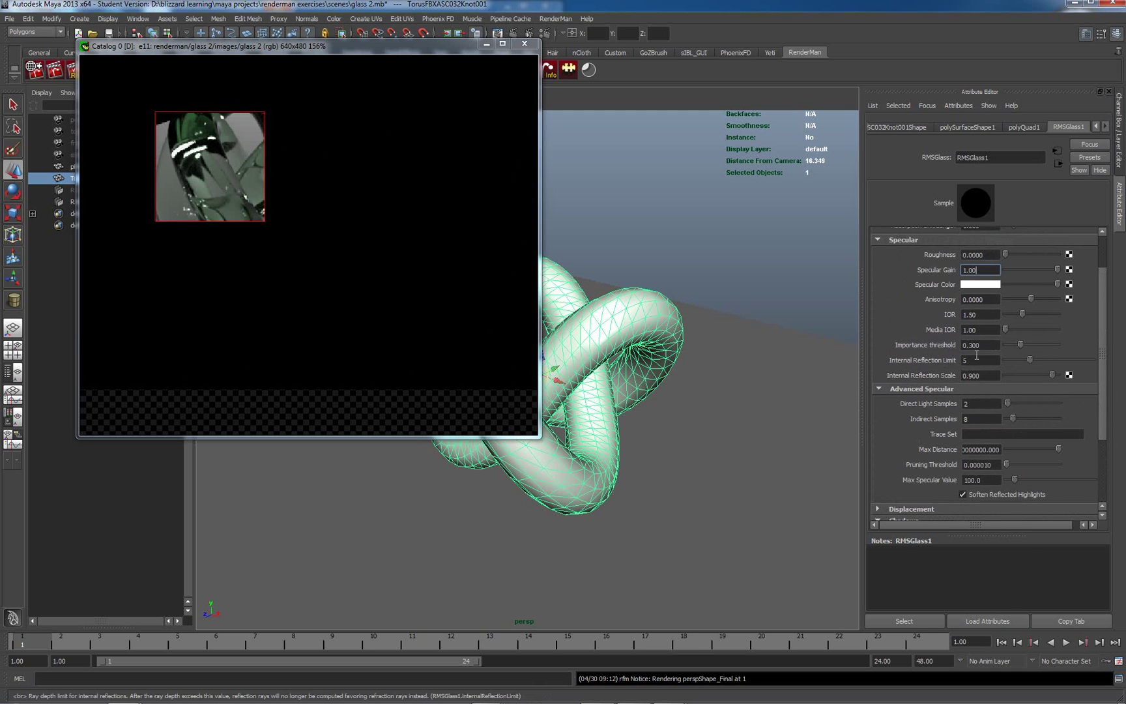